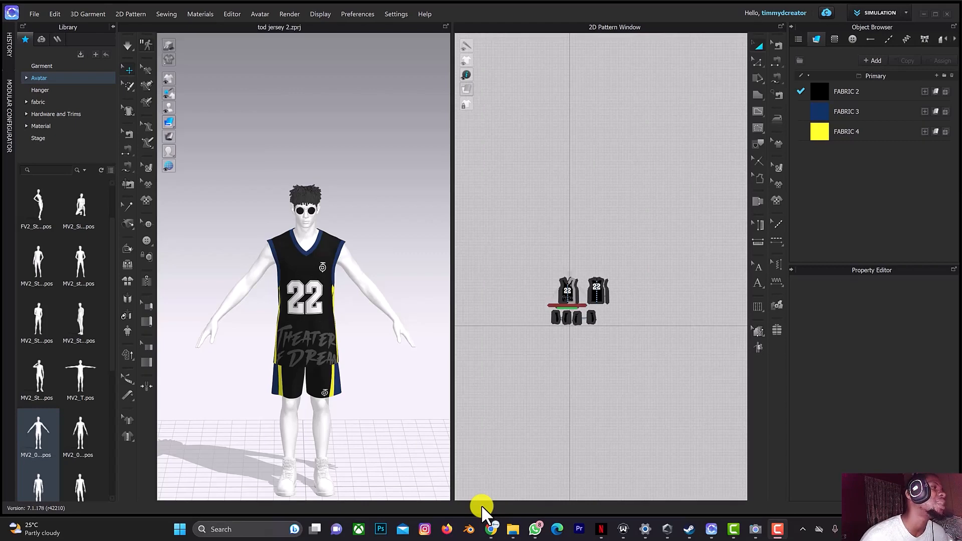
- Delete the avatar from the 3D scene
scroll(333, 172, up, 2)
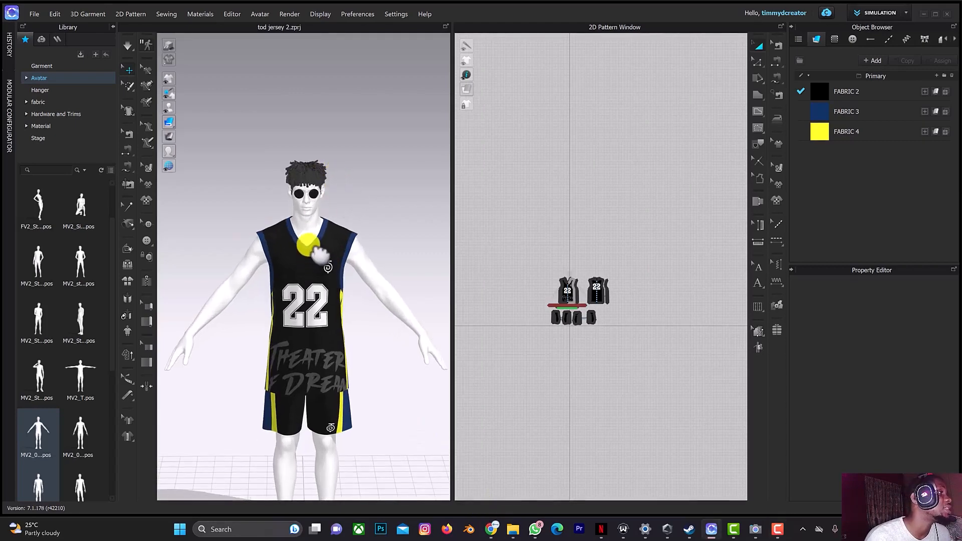
middle_drag(327, 237, 310, 176)
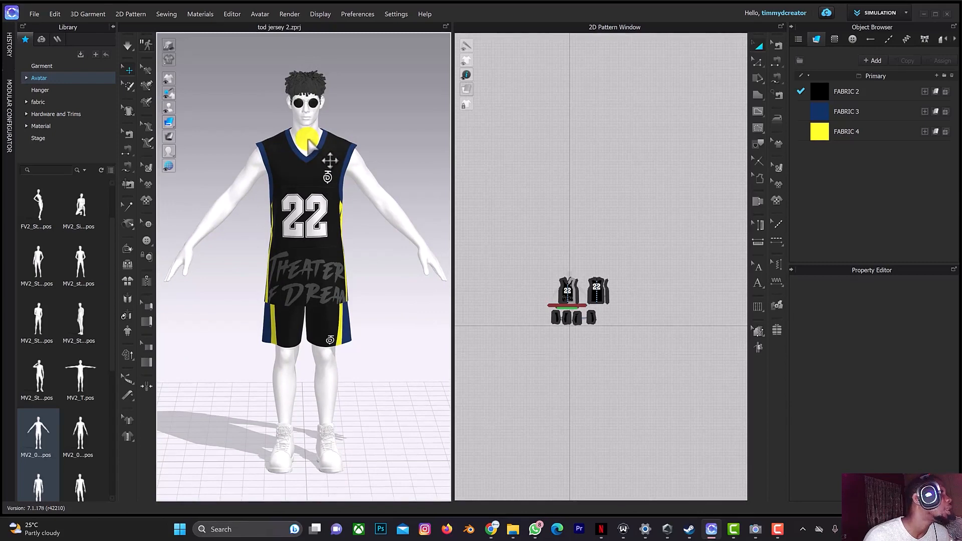
click(309, 145)
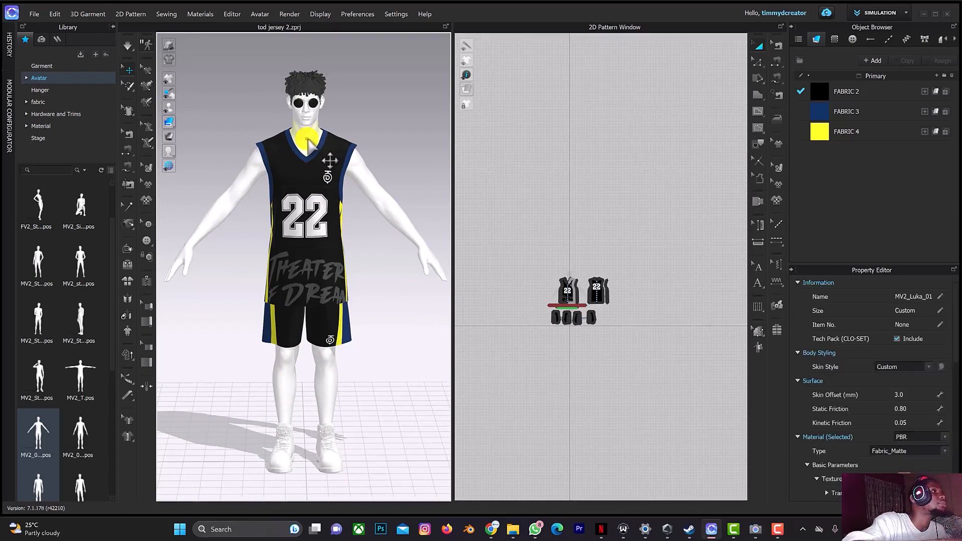
key(Delete)
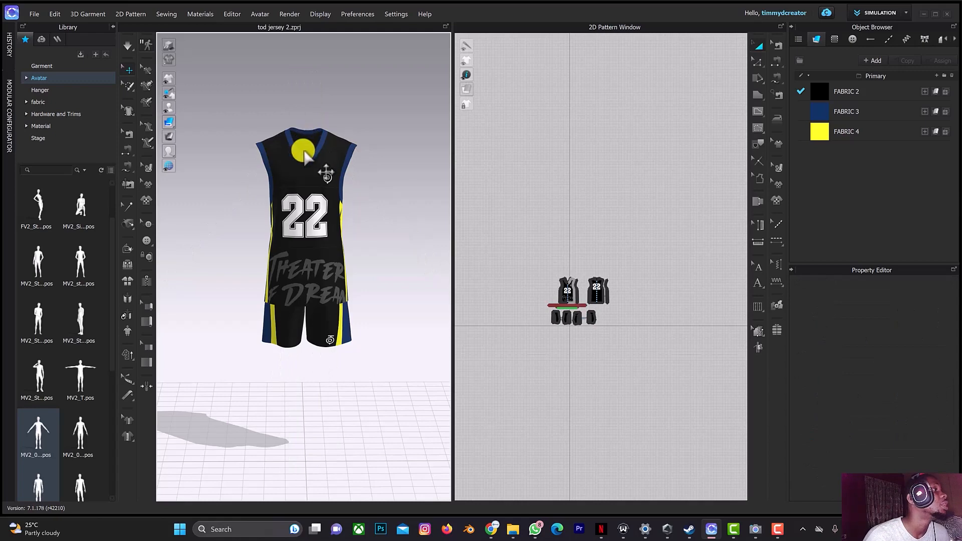
mouse_move(304, 152)
right_down()
mouse_move(373, 148)
mouse_move(313, 153)
right_up()
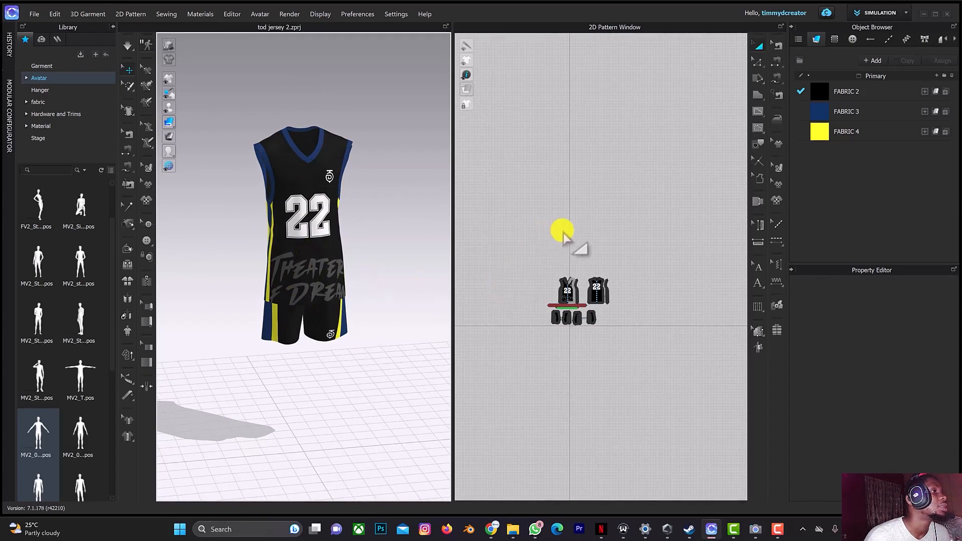
- Duplicate all the front and back jersey pattern pieces and place the copies beside the originals in the 2D pattern layout
scroll(559, 160, up, 3)
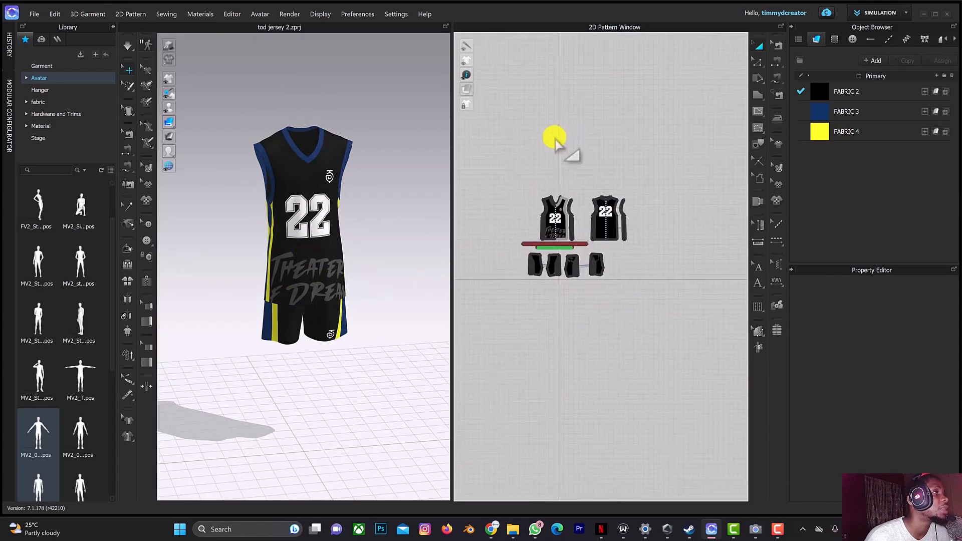
scroll(552, 157, up, 2)
scroll(506, 100, up, 3)
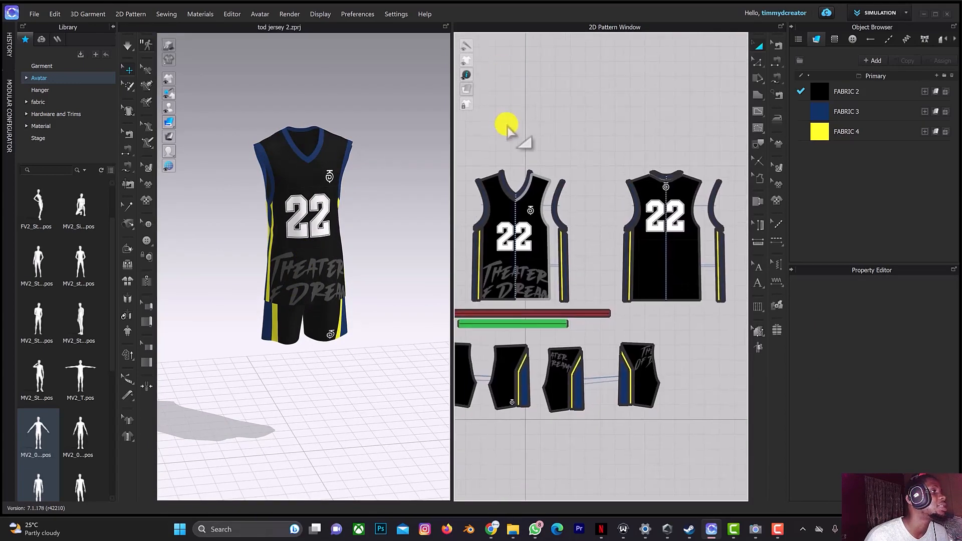
scroll(507, 126, down, 1)
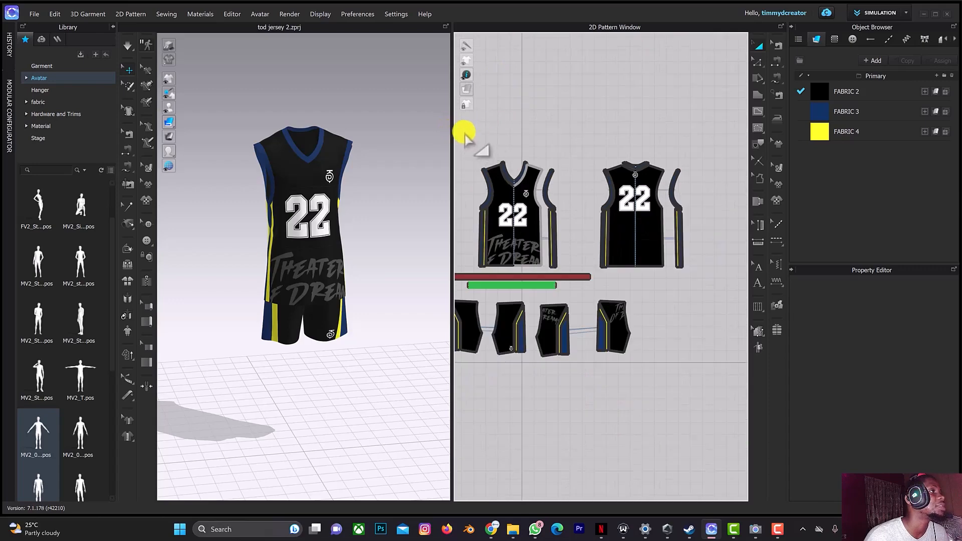
drag(462, 133, 700, 271)
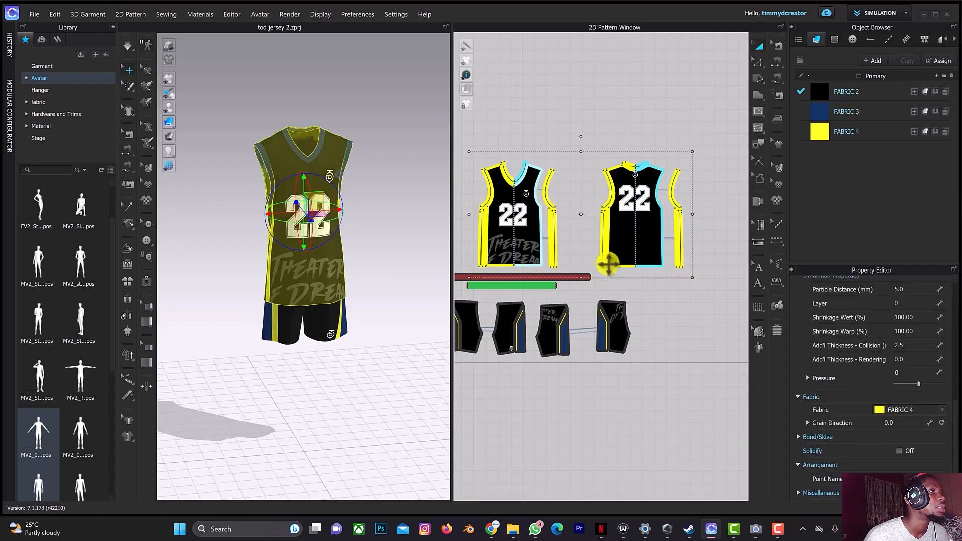
scroll(603, 226, down, 3)
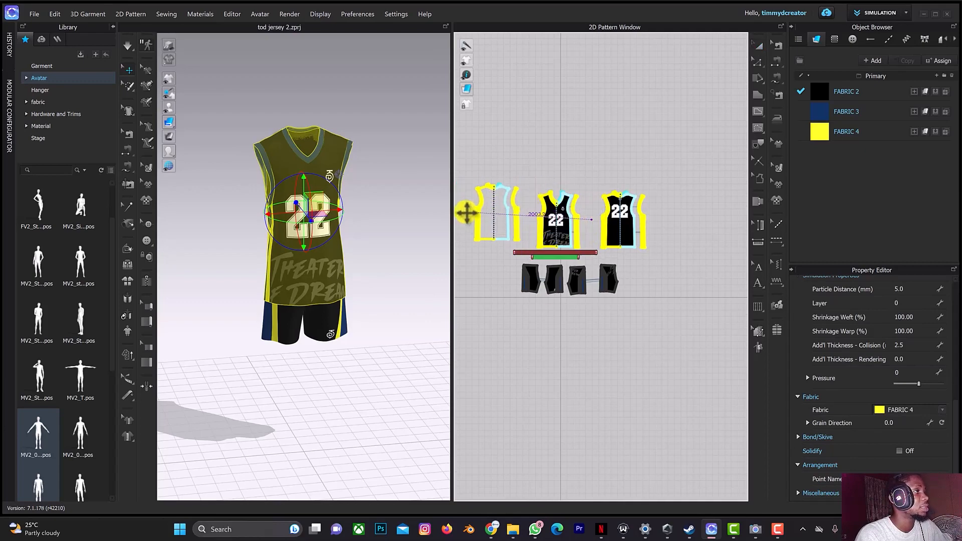
middle_drag(466, 213, 532, 204)
drag(541, 213, 532, 213)
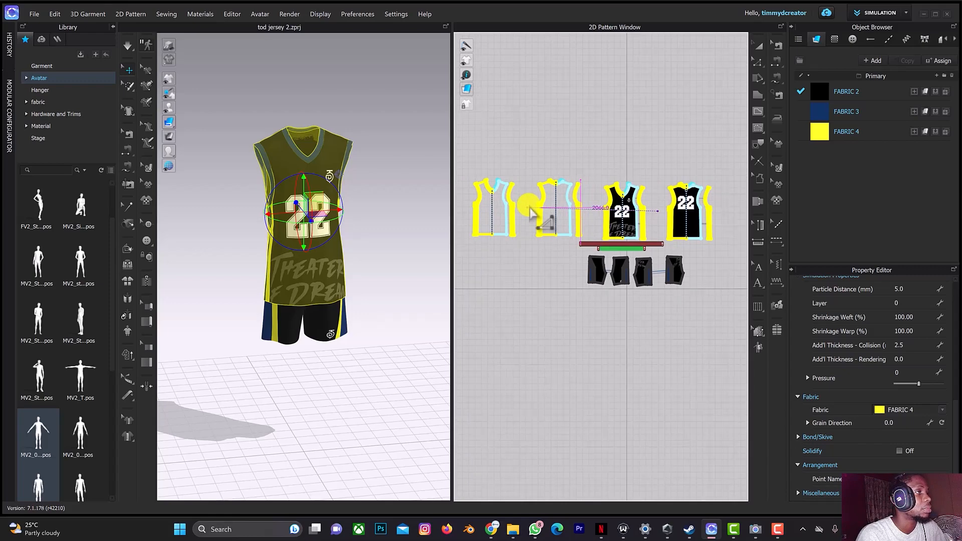
click(529, 206)
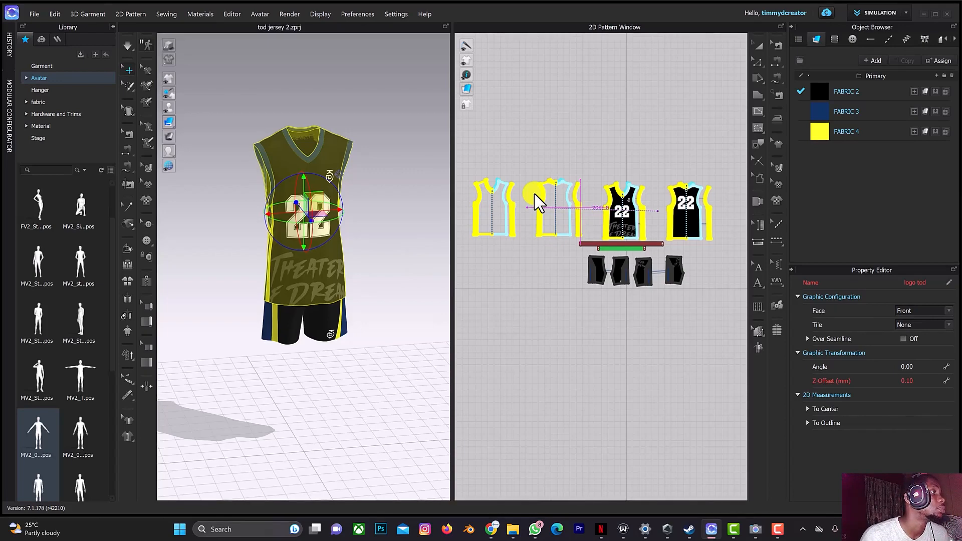
click(534, 196)
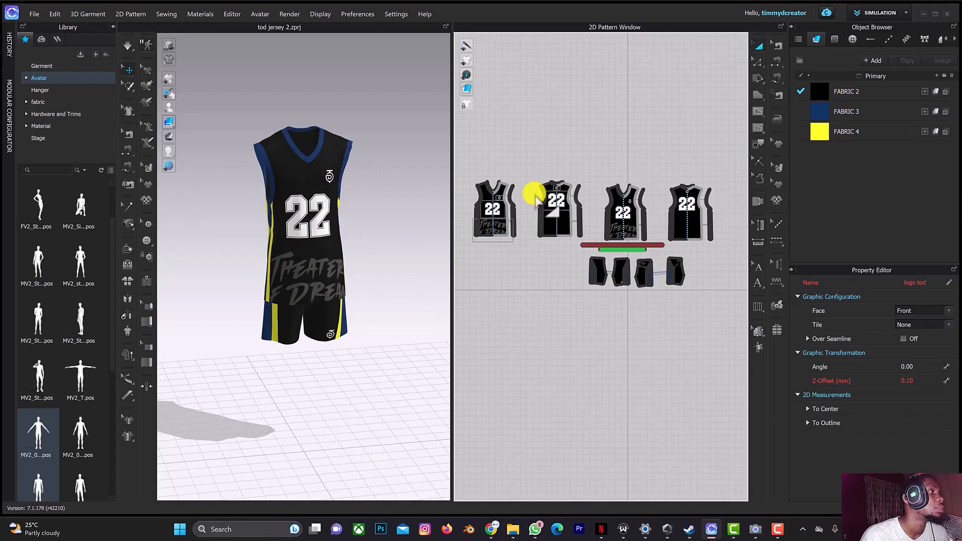
- Move the duplicated jersey next to the original outfit in the 3D scene
scroll(241, 290, down, 4)
mouse_move(250, 246)
right_down()
mouse_move(231, 245)
mouse_move(251, 247)
right_up()
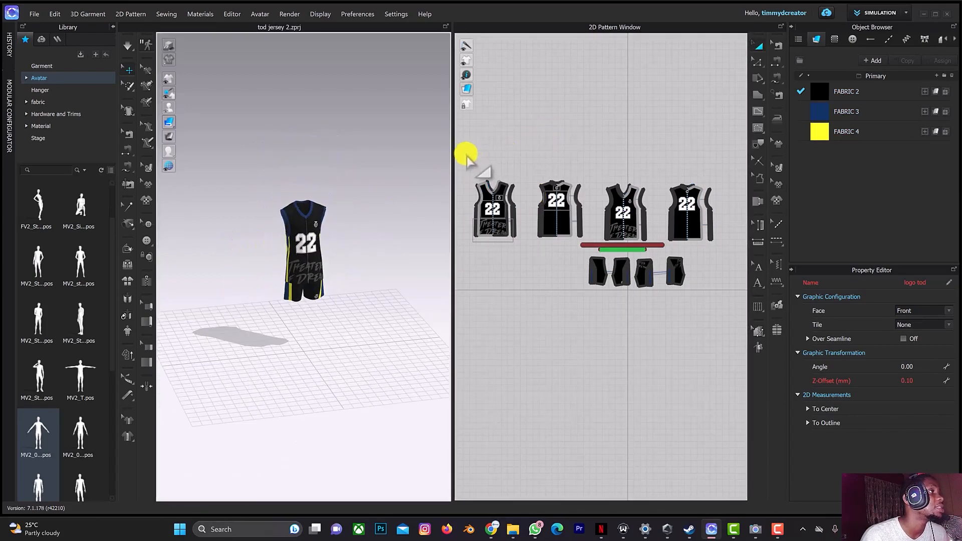
drag(466, 155, 587, 245)
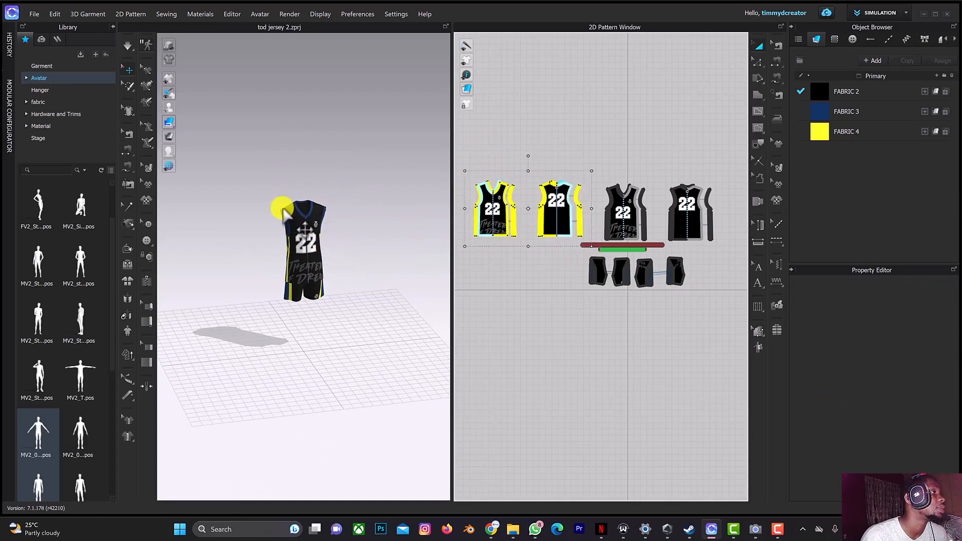
scroll(339, 238, down, 3)
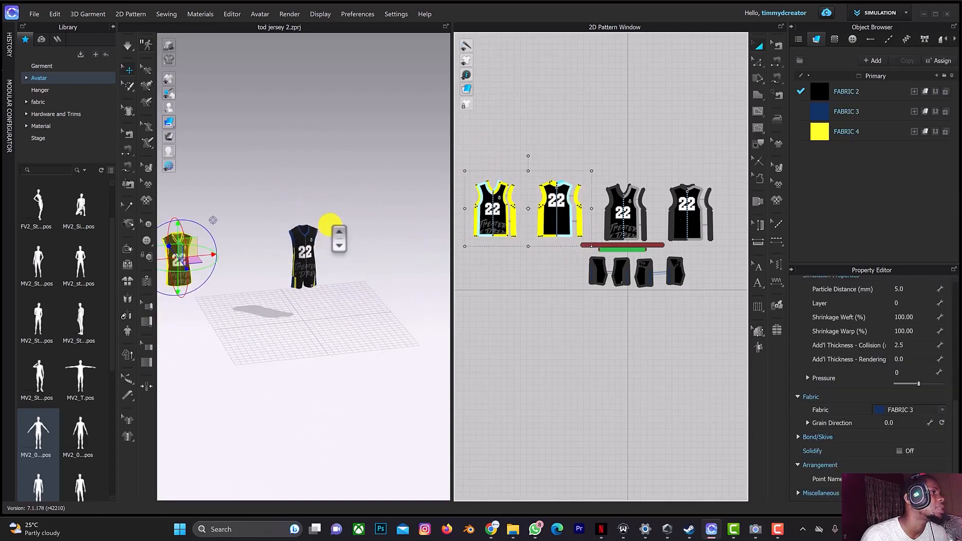
drag(207, 257, 298, 258)
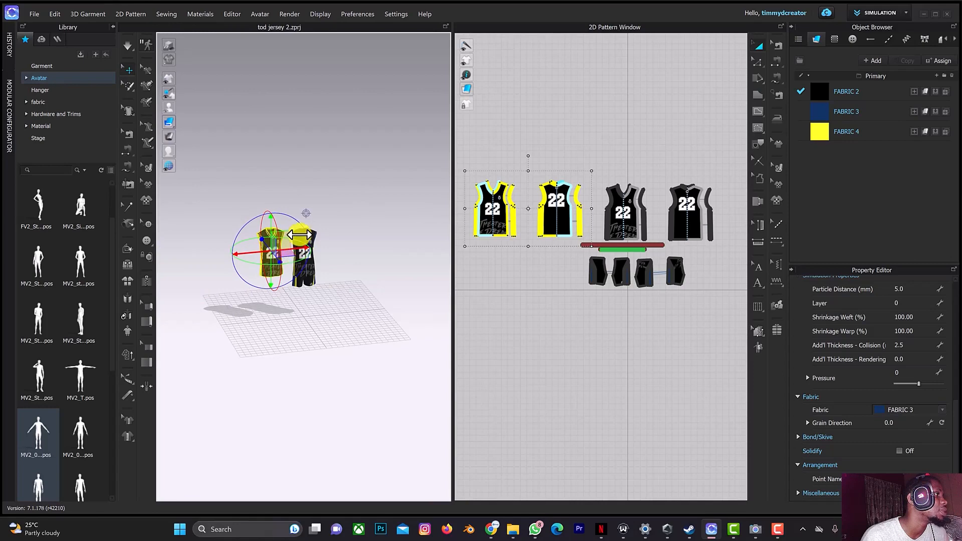
- Rotate the duplicated jersey about its vertical axis so its back side faces forward, and deselect it
scroll(297, 231, up, 3)
right_drag(275, 214, 273, 202)
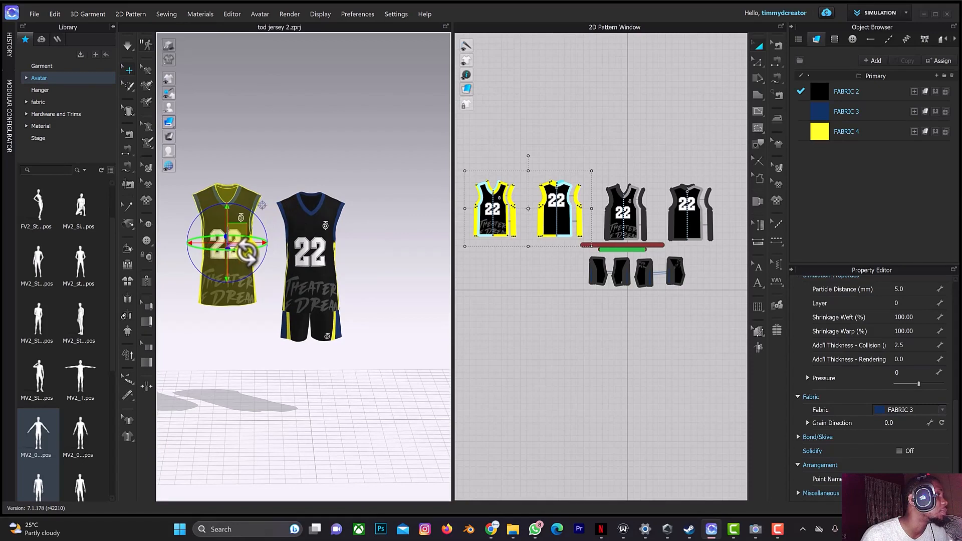
drag(259, 253, 446, 207)
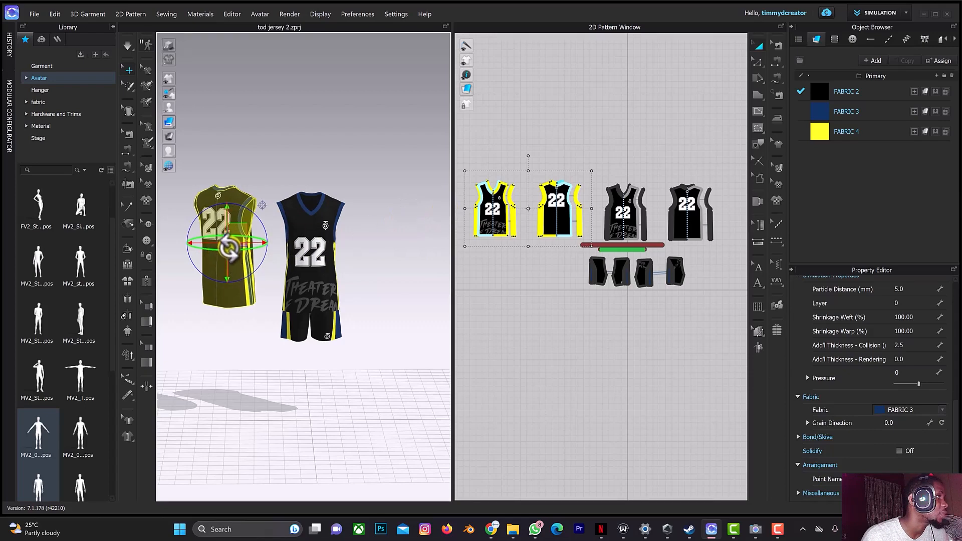
mouse_move(248, 239)
mouse_down()
mouse_move(259, 244)
mouse_move(231, 247)
mouse_up()
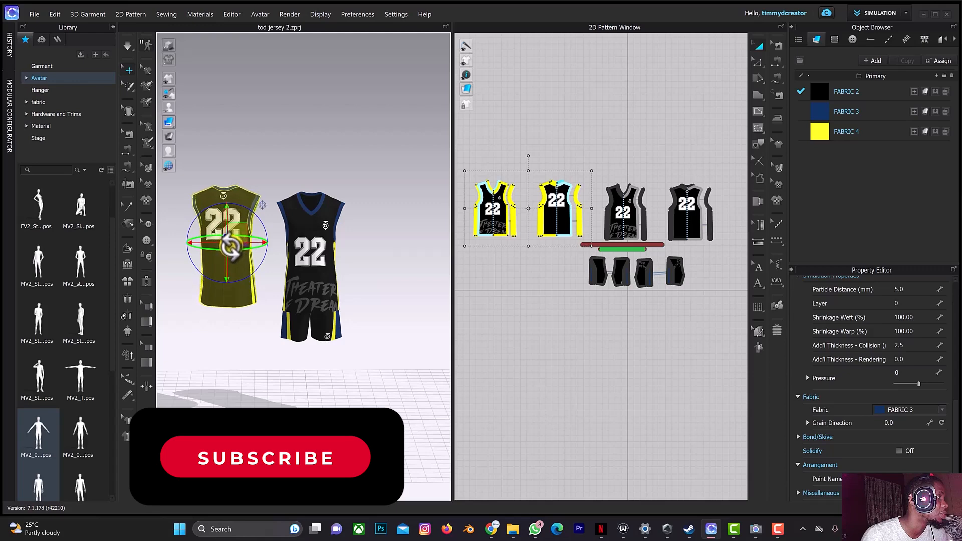
click(362, 157)
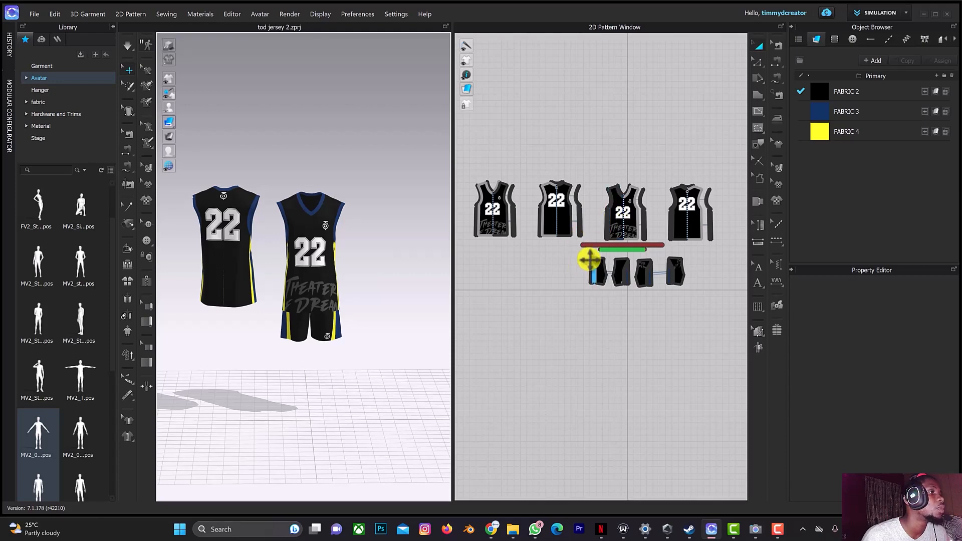
- Freeze the shorts' leg and waistband pattern pieces
scroll(594, 264, down, 2)
scroll(593, 264, up, 3)
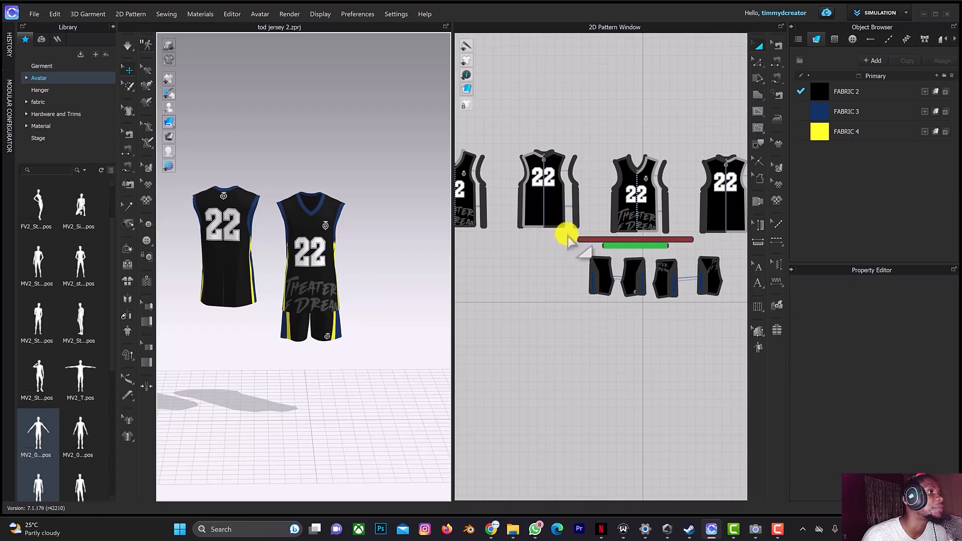
drag(568, 234, 732, 317)
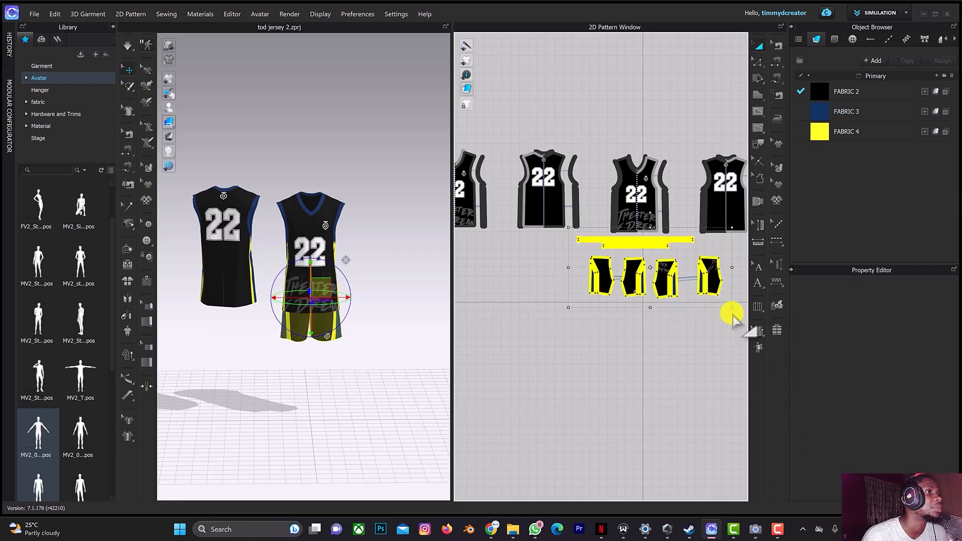
right_click(314, 318)
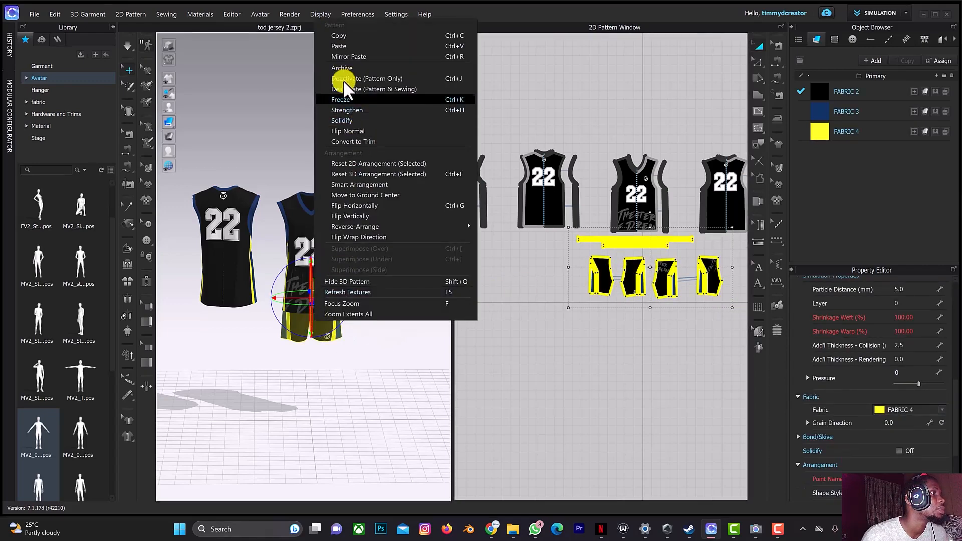
click(346, 98)
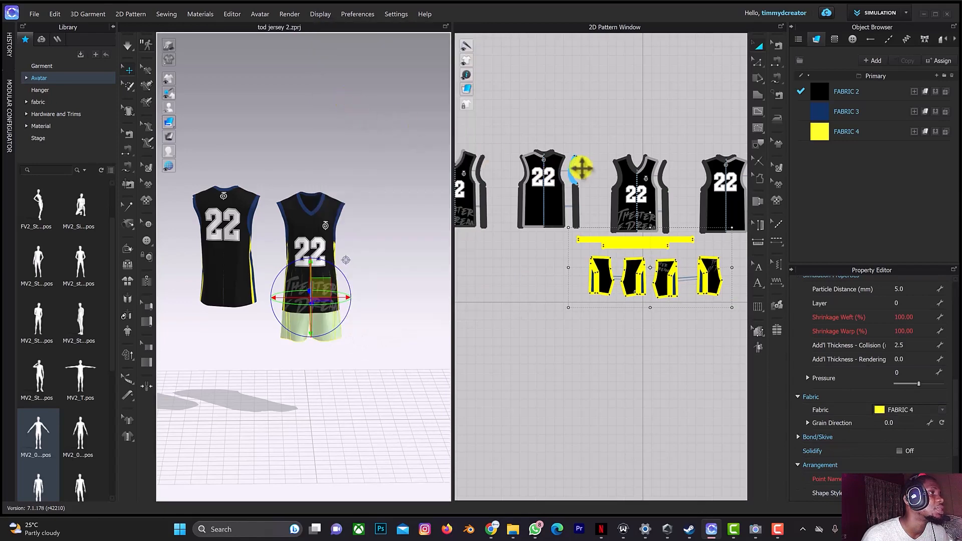
- Tip the original jersey onto its back and lower it toward the ground grid in the 3D scene
scroll(581, 161, down, 2)
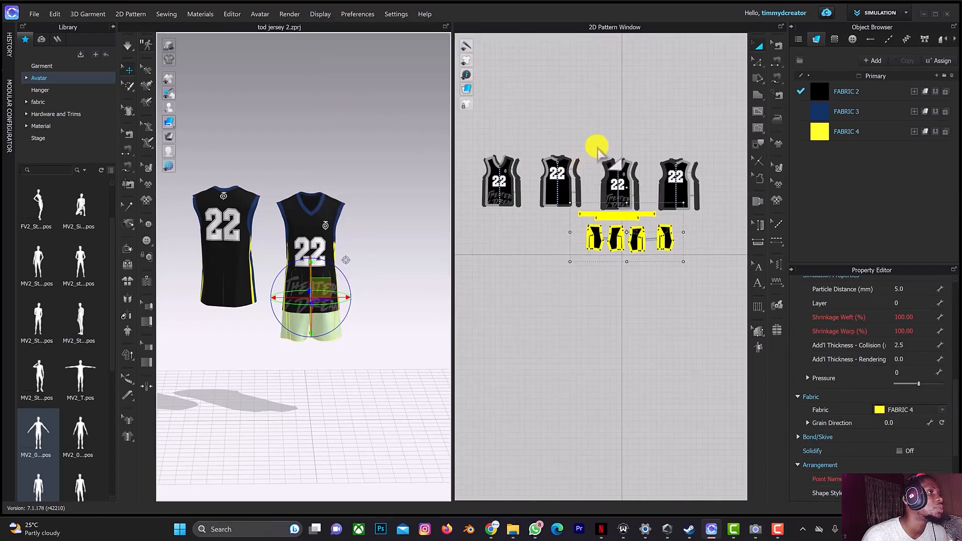
drag(597, 149, 701, 213)
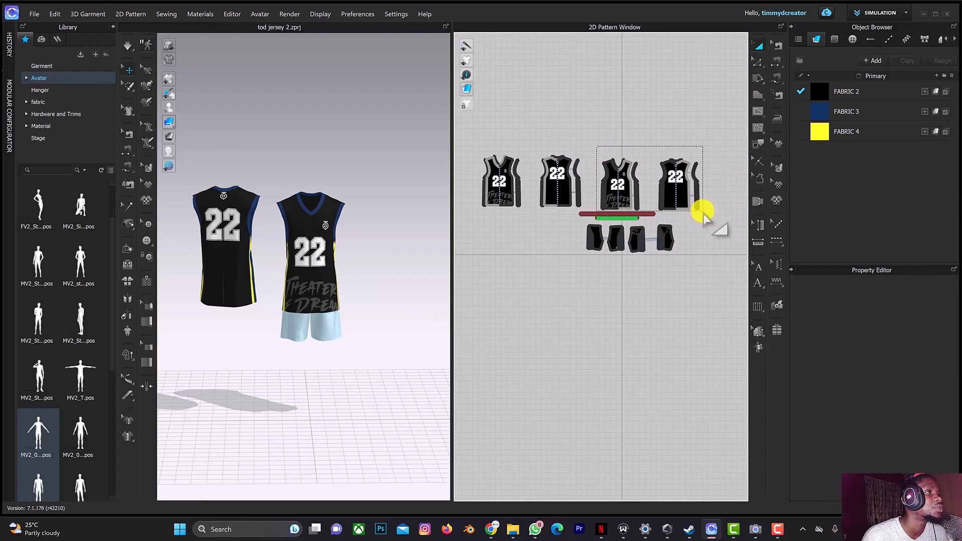
drag(703, 214, 701, 213)
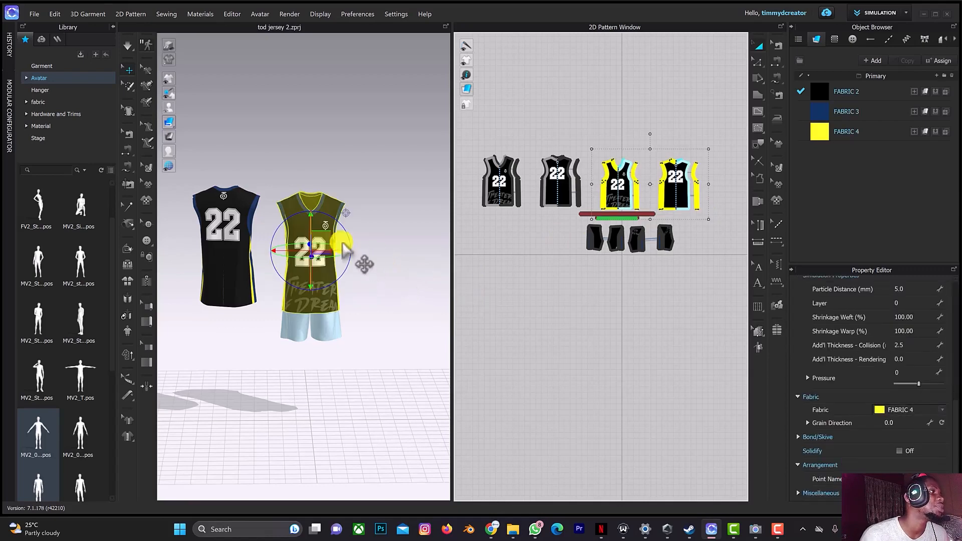
right_drag(328, 241, 359, 242)
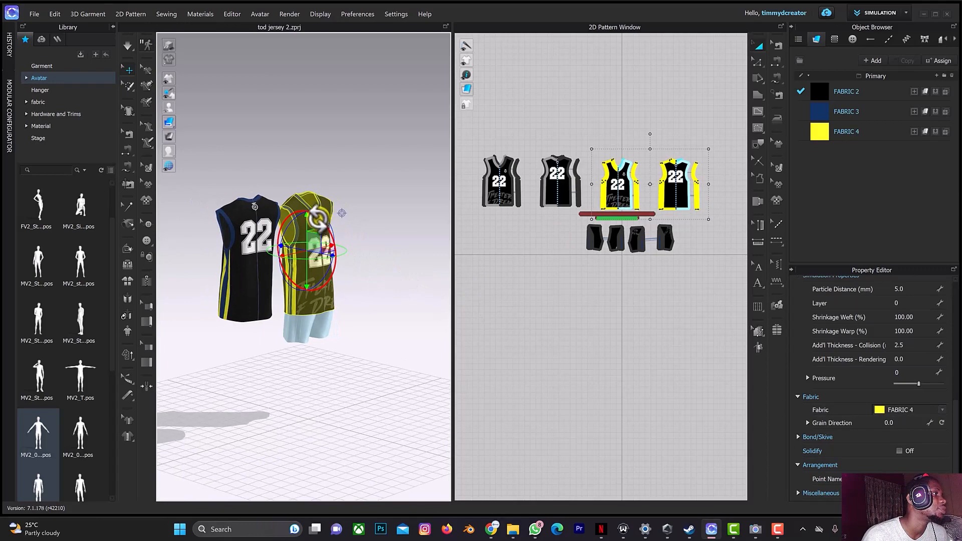
mouse_move(308, 206)
mouse_down()
mouse_move(318, 217)
mouse_move(292, 213)
mouse_up()
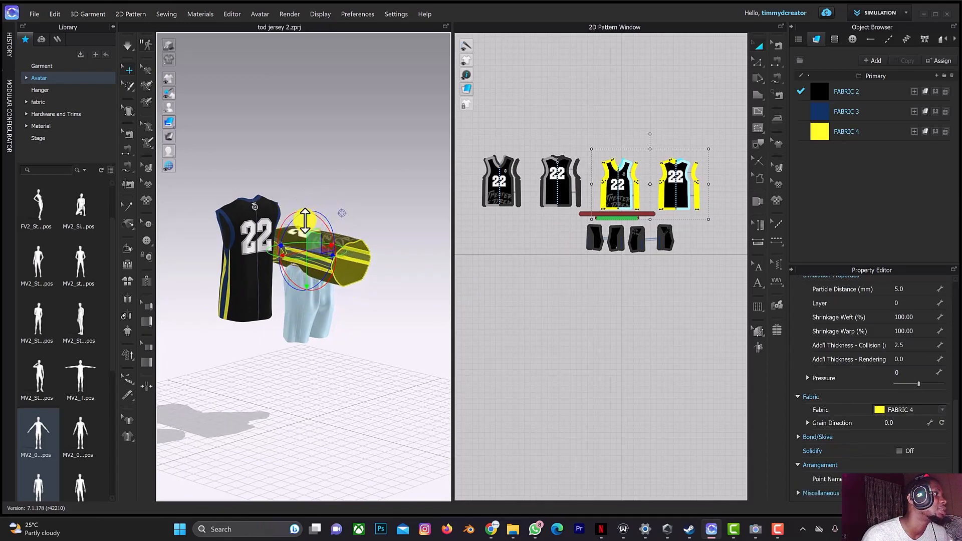
drag(304, 238, 308, 361)
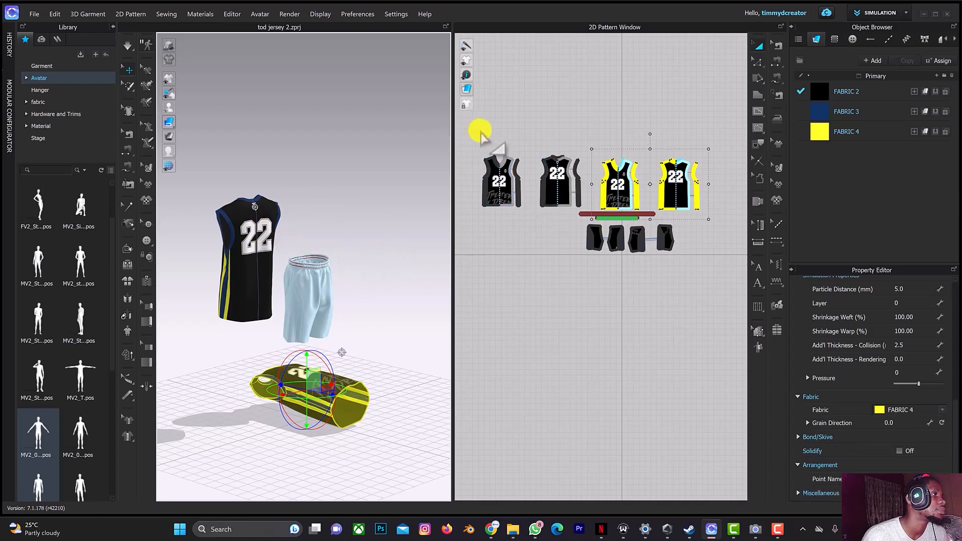
drag(476, 136, 582, 210)
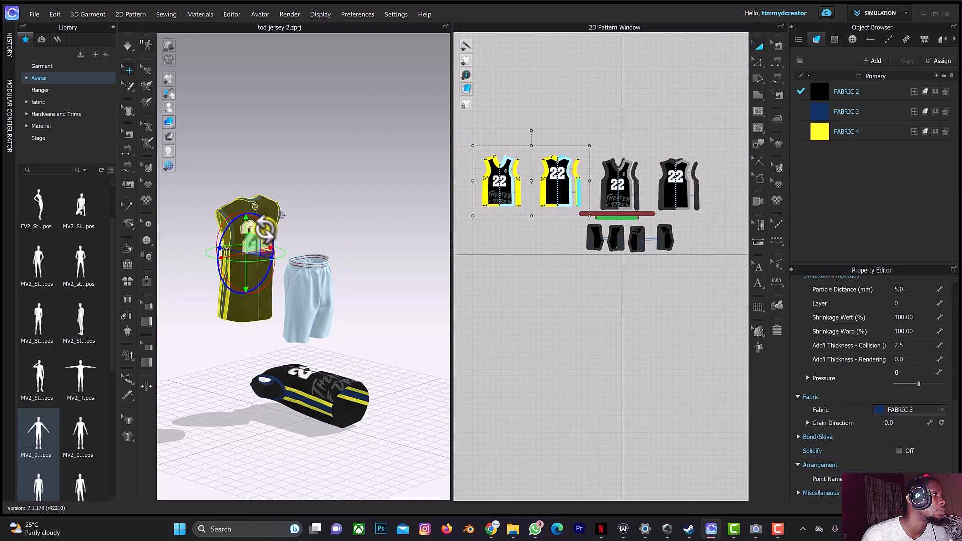
drag(271, 235, 267, 199)
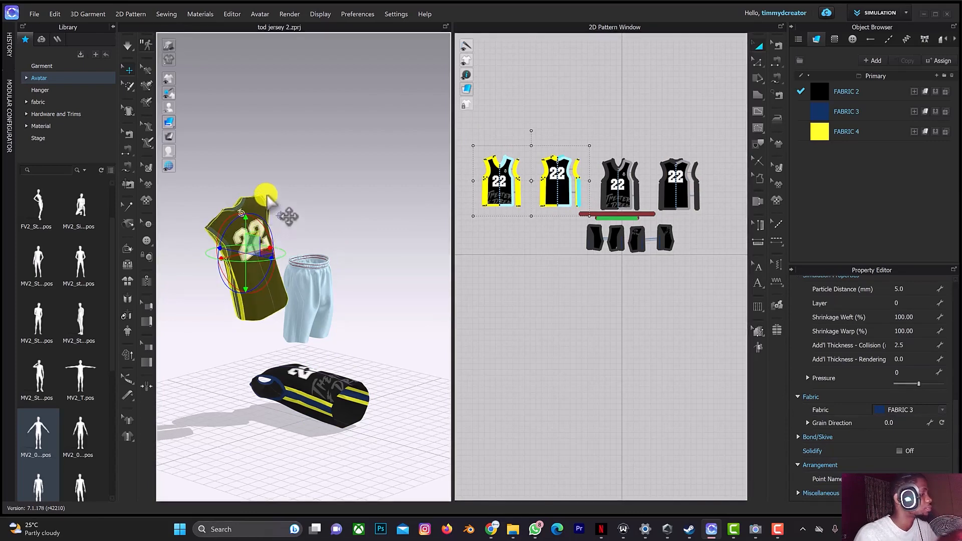
key(ctrl+z)
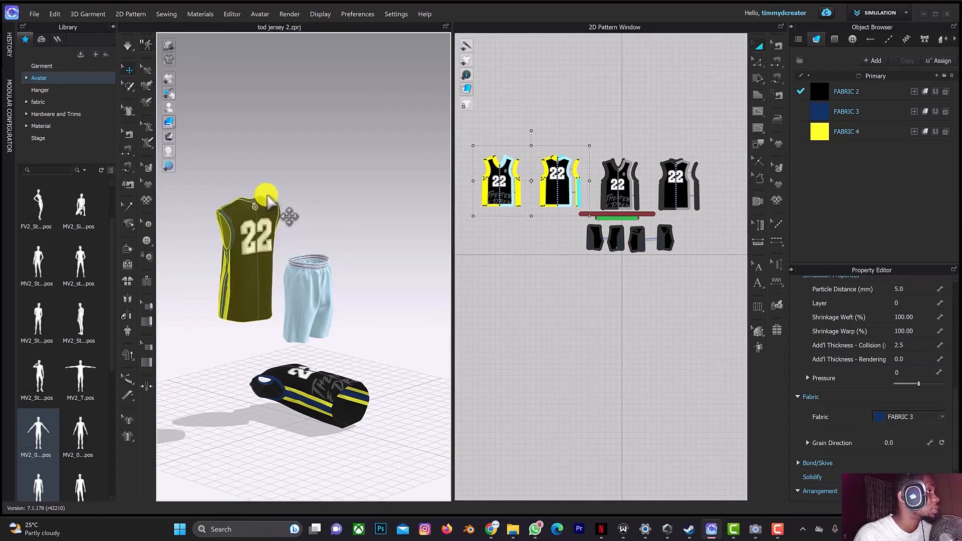
click(256, 239)
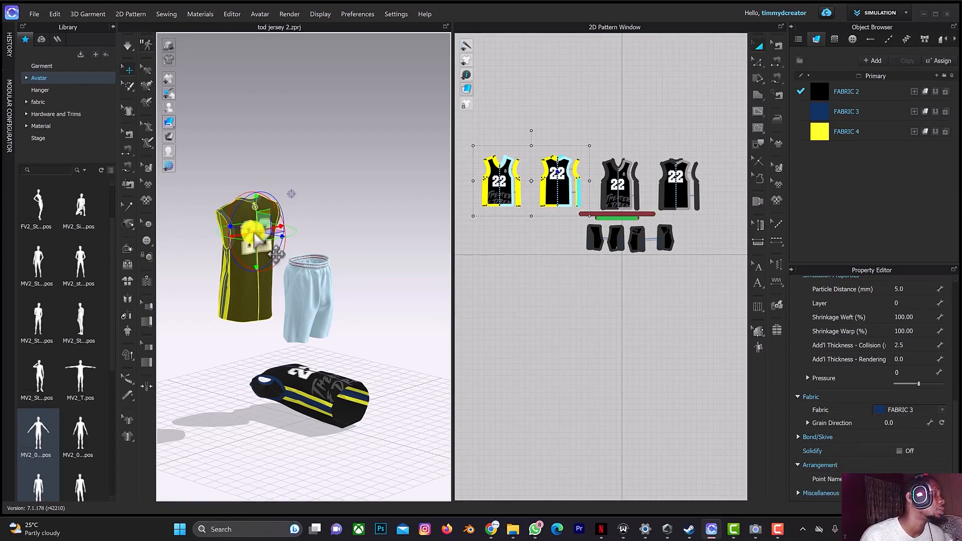
mouse_move(300, 224)
right_down()
mouse_move(310, 215)
mouse_move(295, 210)
right_up()
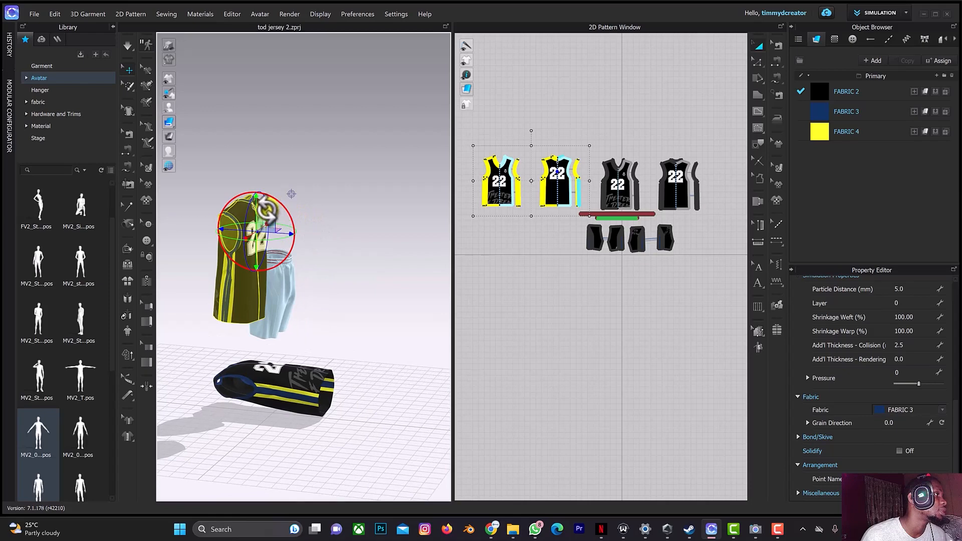
drag(254, 200, 247, 266)
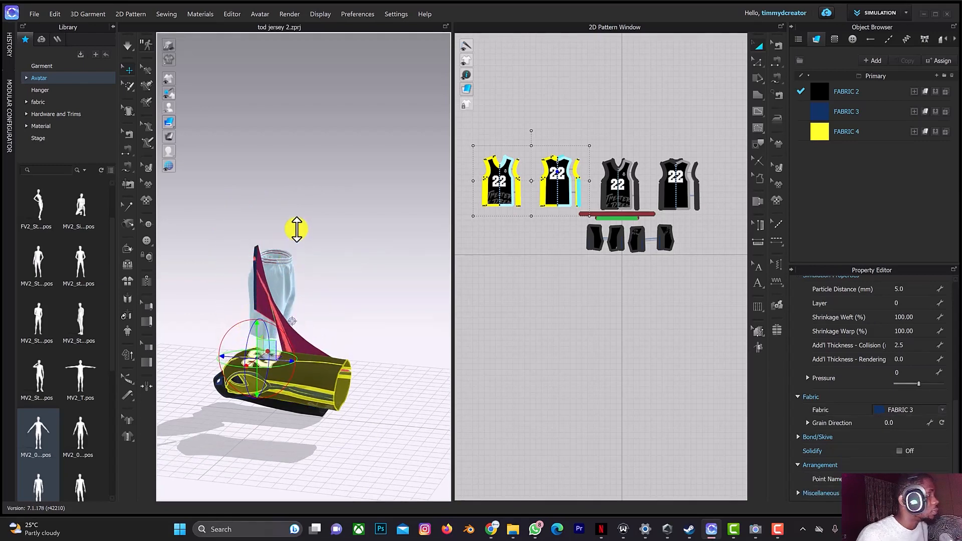
key(ctrl+z)
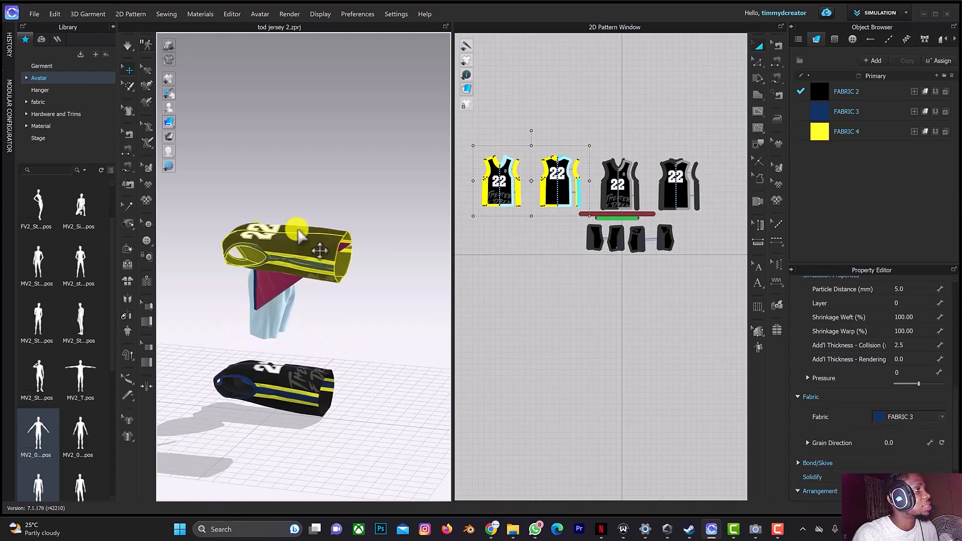
right_drag(369, 210, 282, 198)
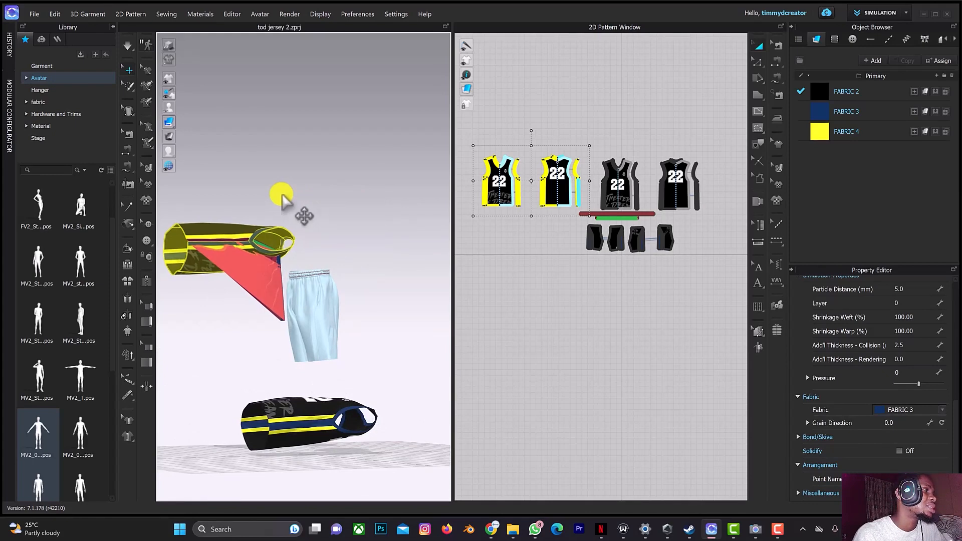
key(ctrl+z)
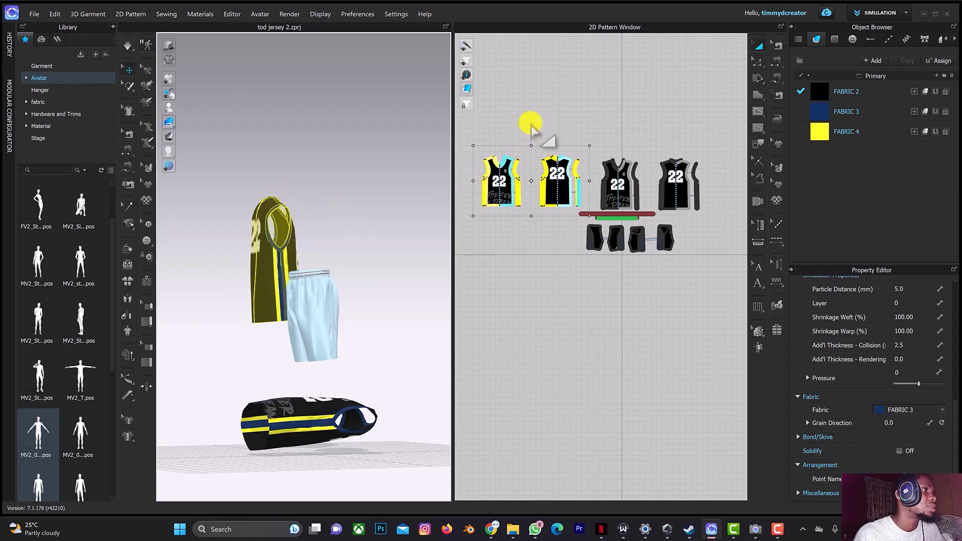
key(ctrl+z)
- Select all pieces of the duplicated jersey, tip it back-side up, and lower it onto the ground grid beside the original jersey
drag(476, 144, 587, 207)
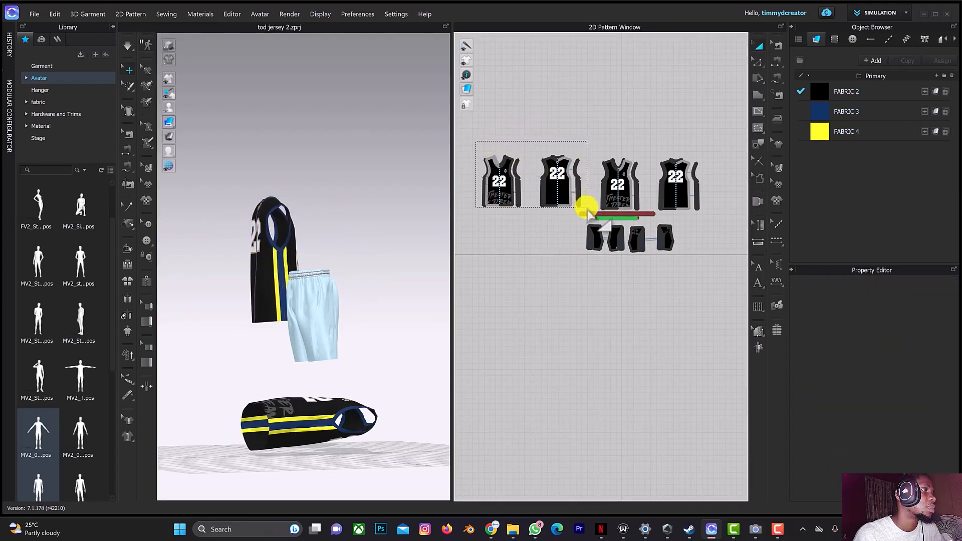
drag(586, 208, 585, 206)
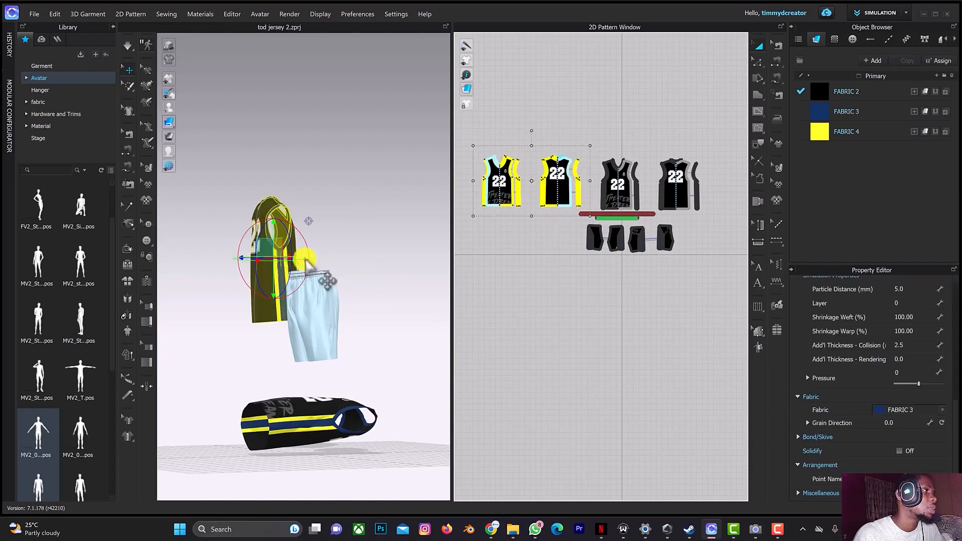
right_drag(322, 240, 257, 226)
drag(257, 227, 241, 371)
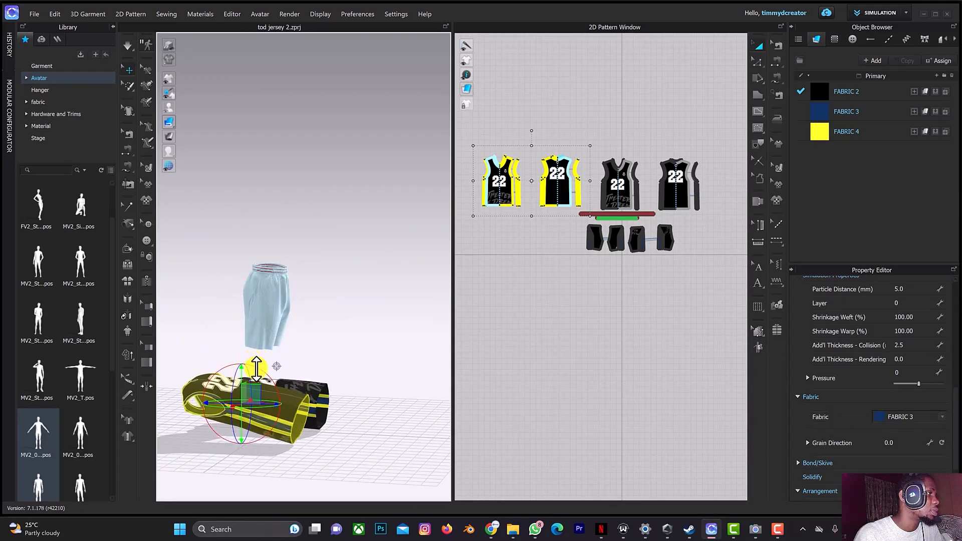
drag(249, 365, 247, 365)
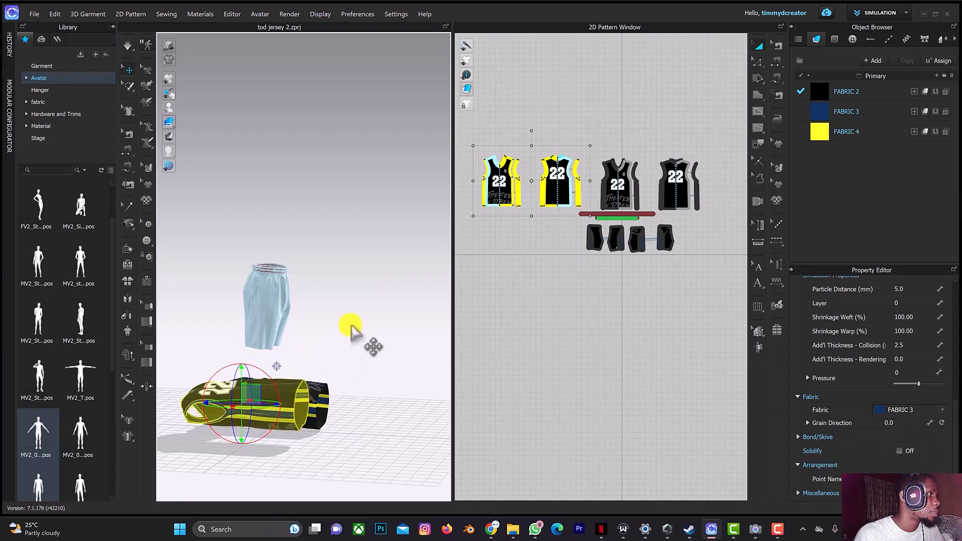
right_drag(350, 326, 294, 339)
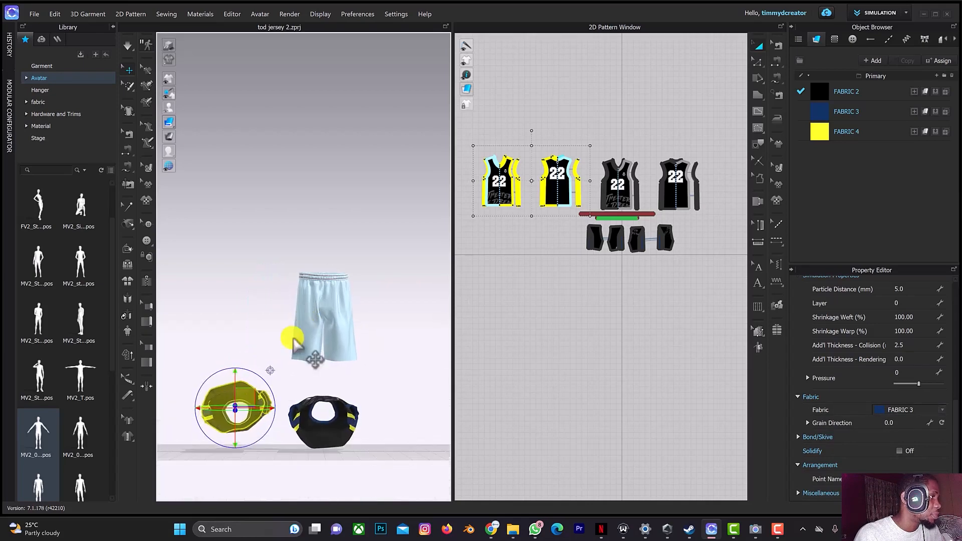
right_drag(228, 372, 248, 379)
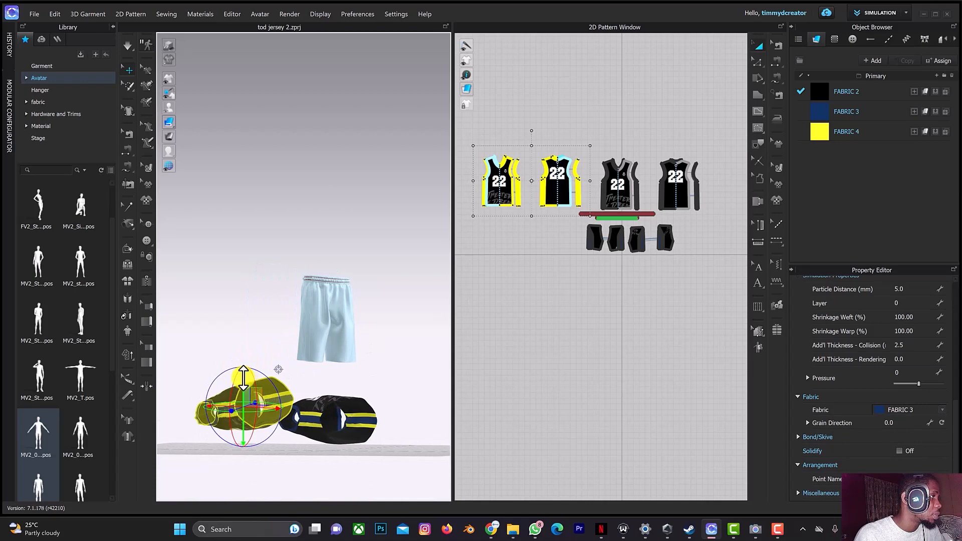
drag(244, 381, 245, 395)
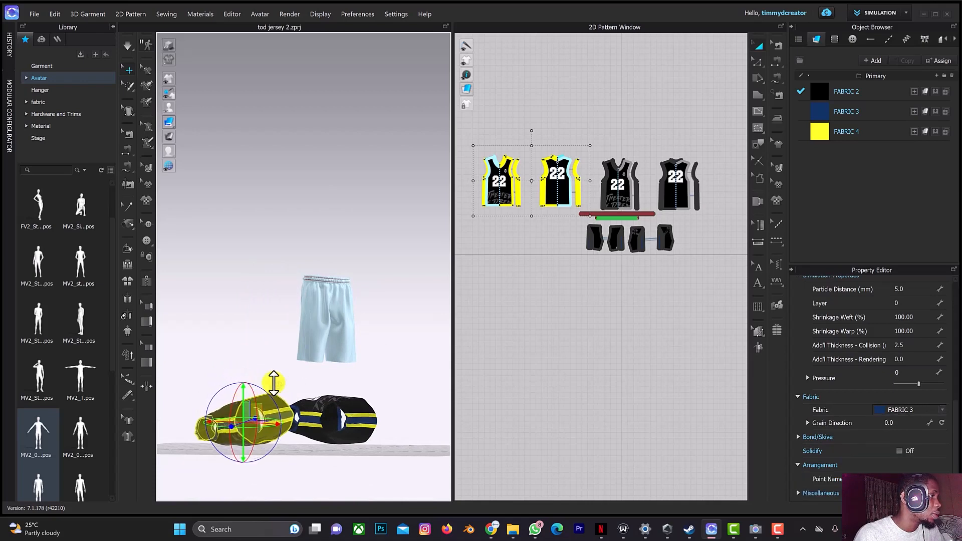
right_drag(389, 421, 371, 391)
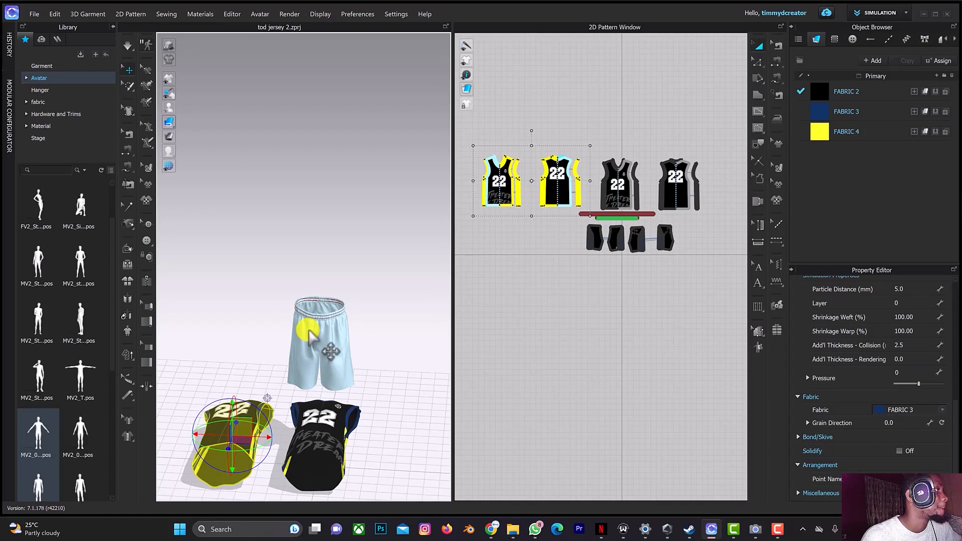
- Simulate the garments so both jerseys collapse flat on the ground, and stop the simulation
key(q)
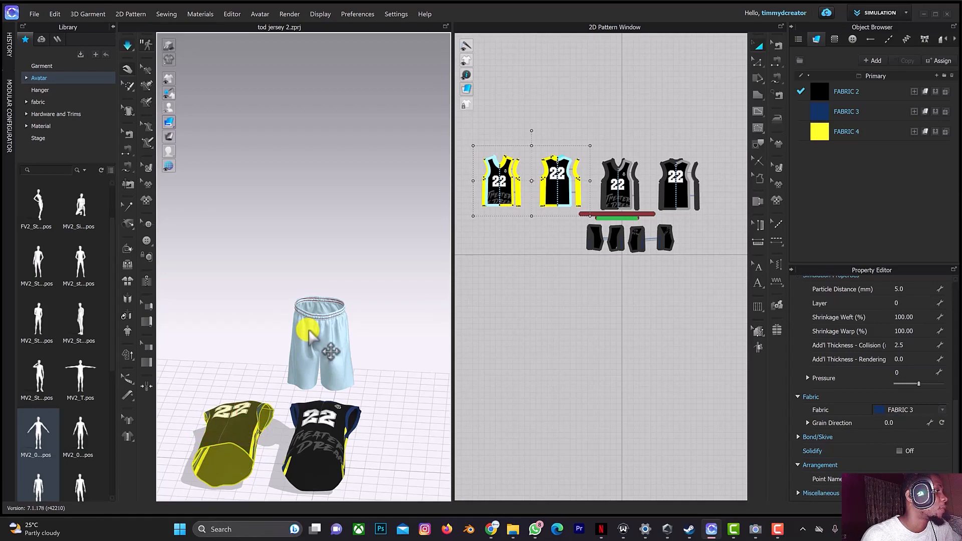
drag(308, 333, 313, 333)
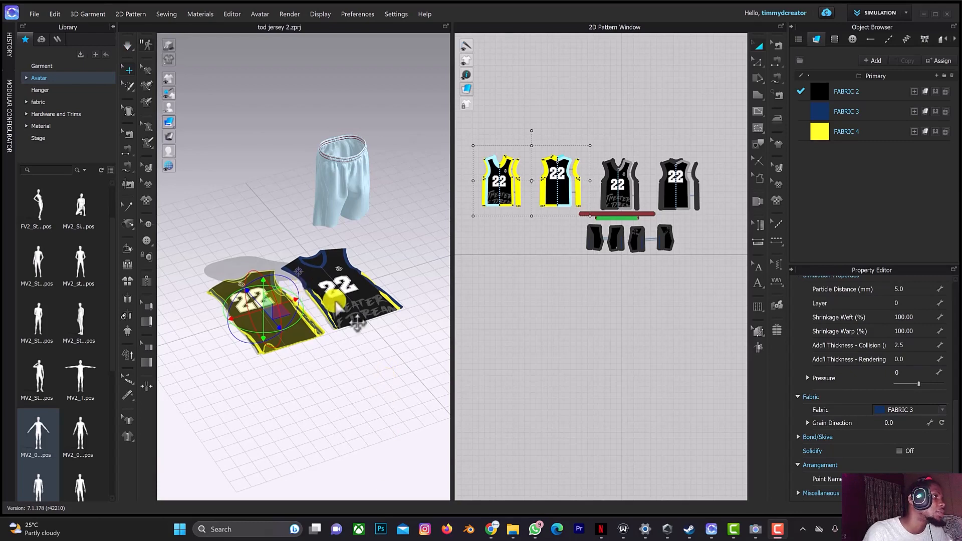
scroll(337, 299, up, 2)
scroll(337, 300, down, 2)
scroll(337, 299, up, 5)
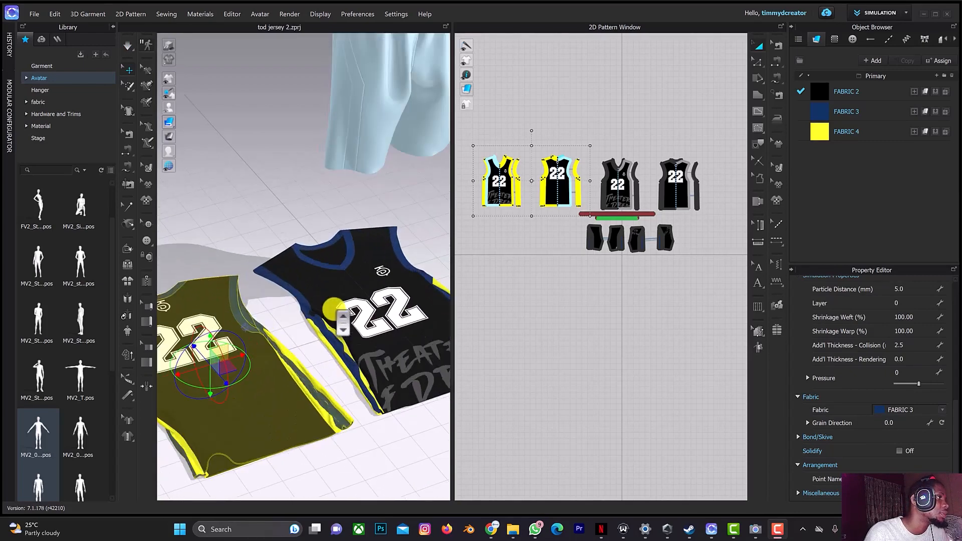
middle_drag(362, 307, 389, 282)
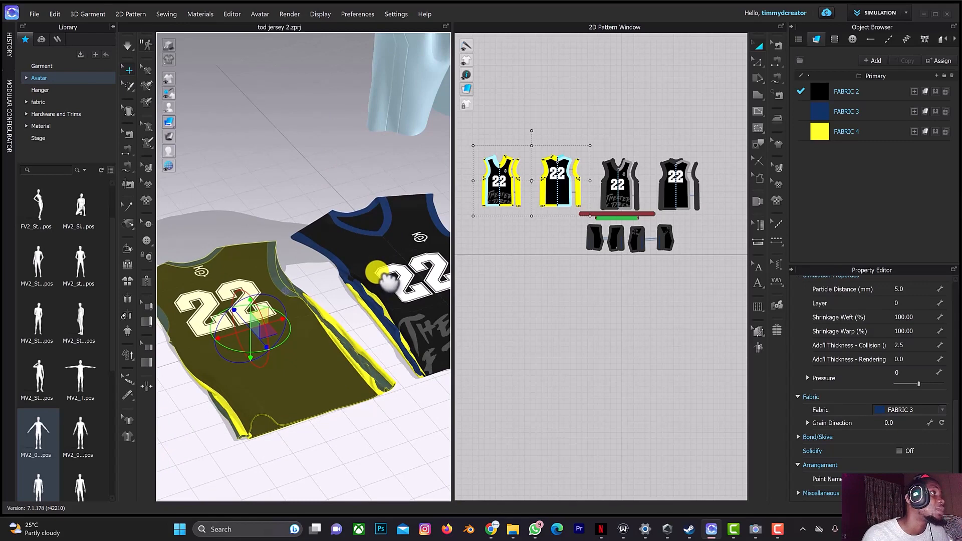
- Switch the simulation mode to Fast (GPU) and restart the simulation
click(127, 47)
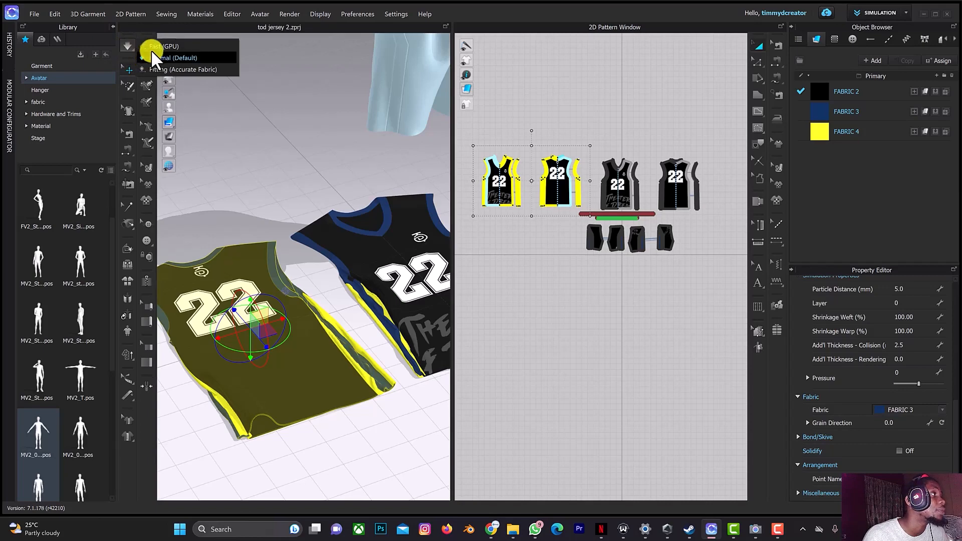
click(151, 46)
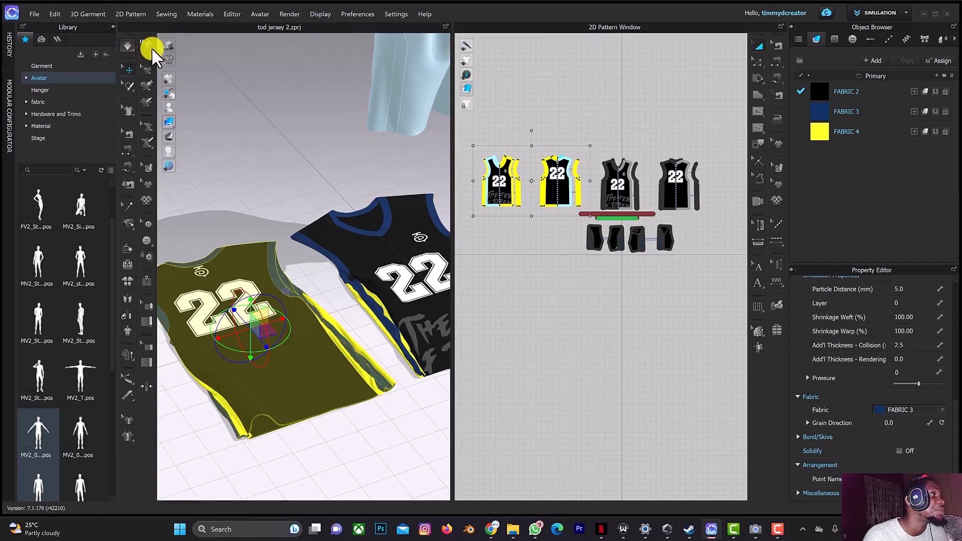
click(281, 388)
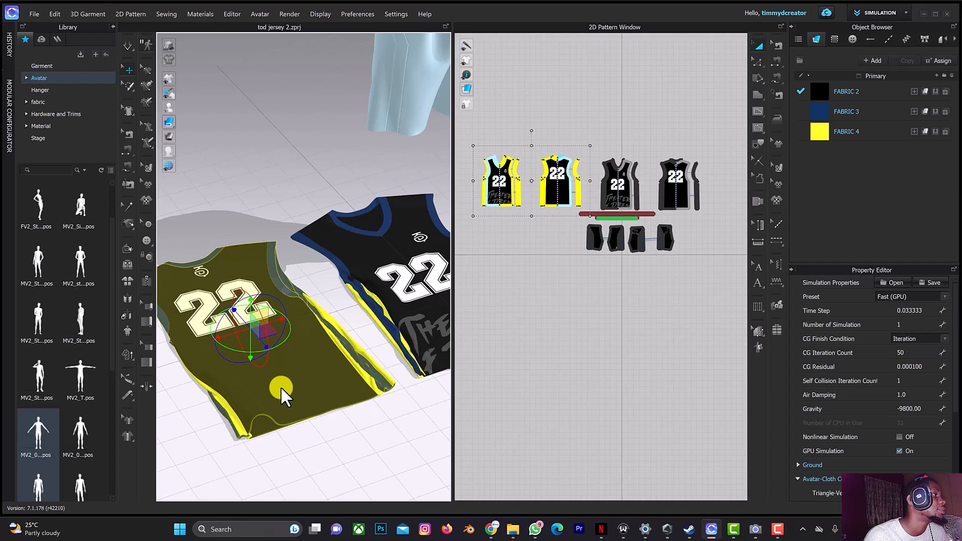
key(space)
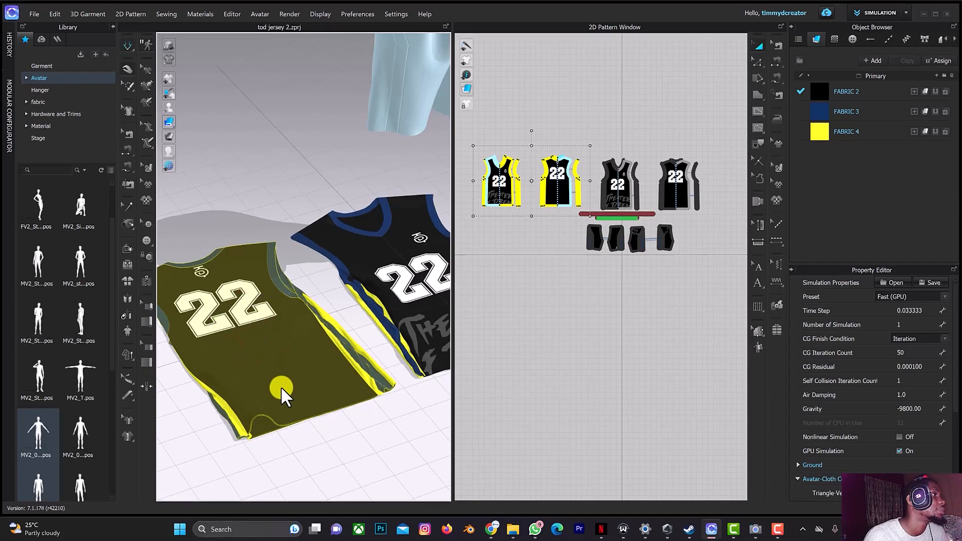
- Pull the side panels and underarm of the back-side jersey outward during simulation to straighten their folds
drag(280, 386, 327, 317)
scroll(325, 313, up, 3)
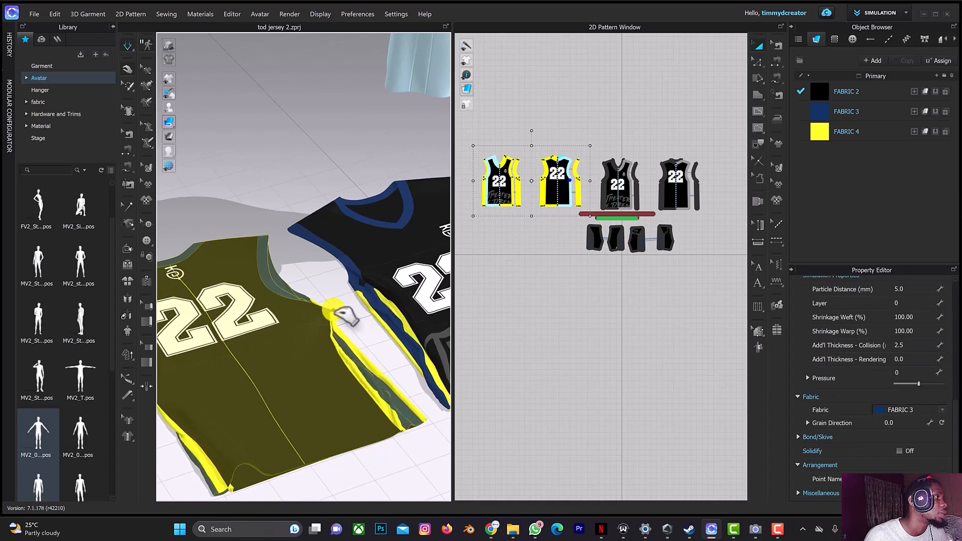
drag(330, 311, 370, 364)
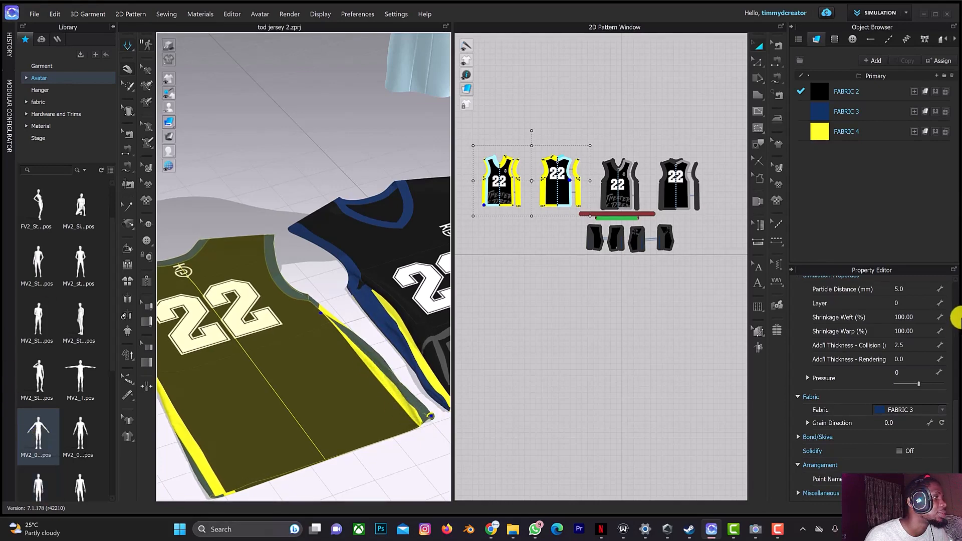
right_drag(338, 315, 328, 318)
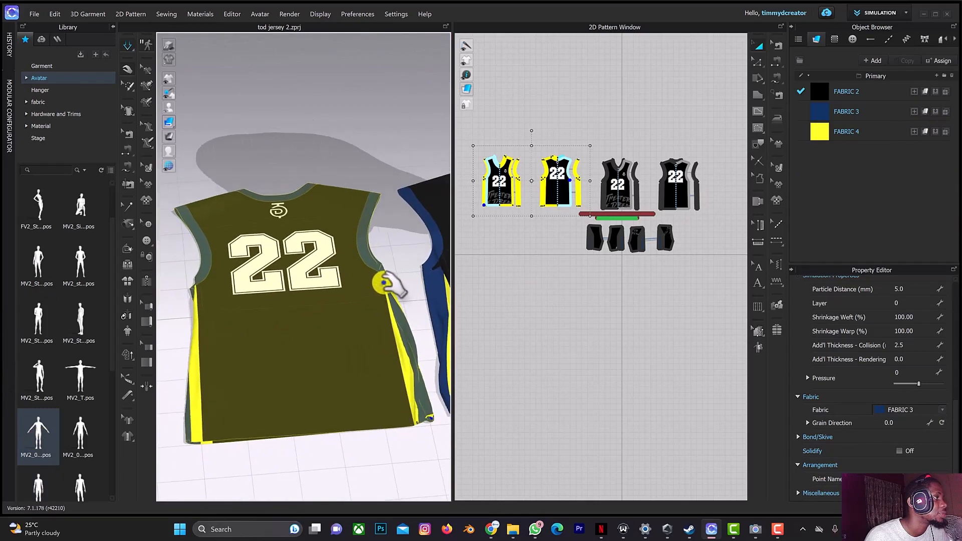
click(385, 282)
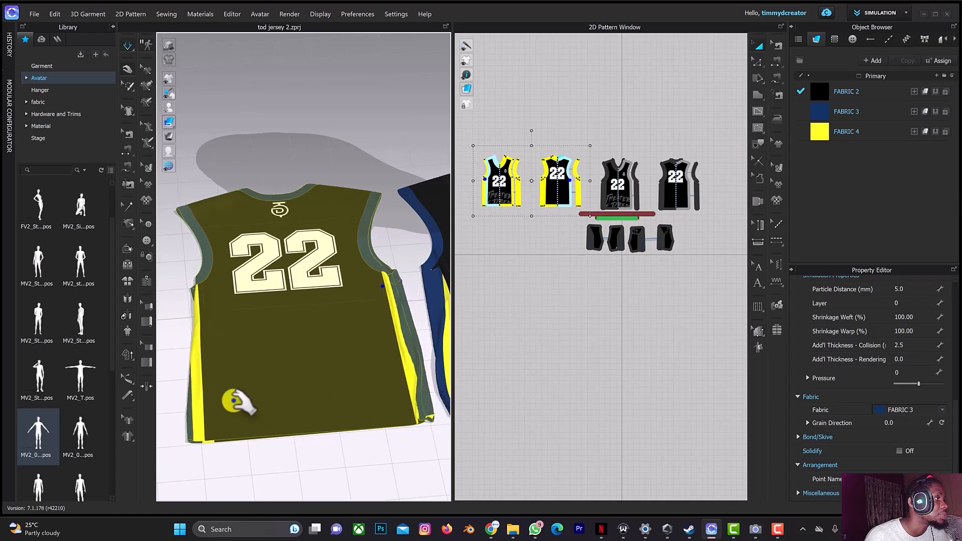
right_drag(231, 376, 323, 303)
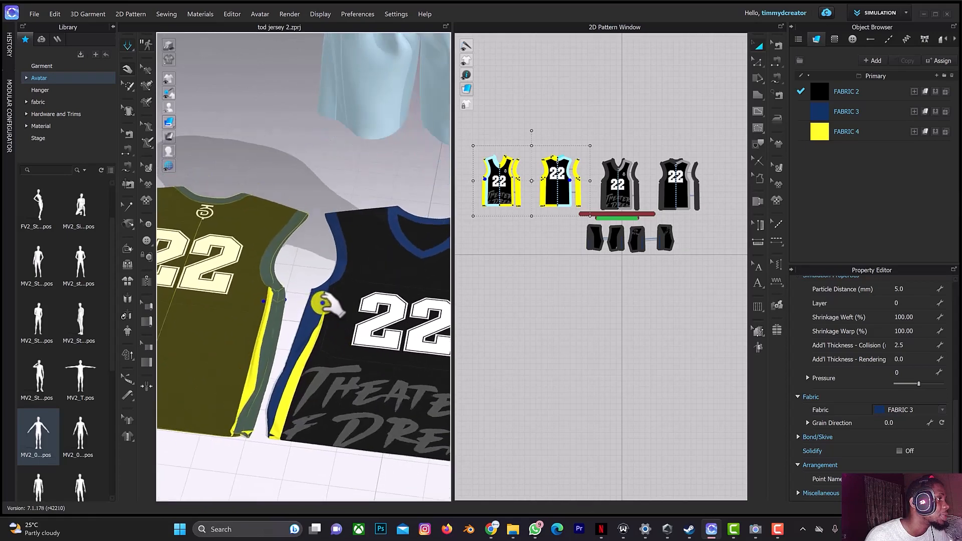
- Pull the front-side jersey's armhole trim and lower side panel outward to straighten them, and stop the simulation
click(315, 303)
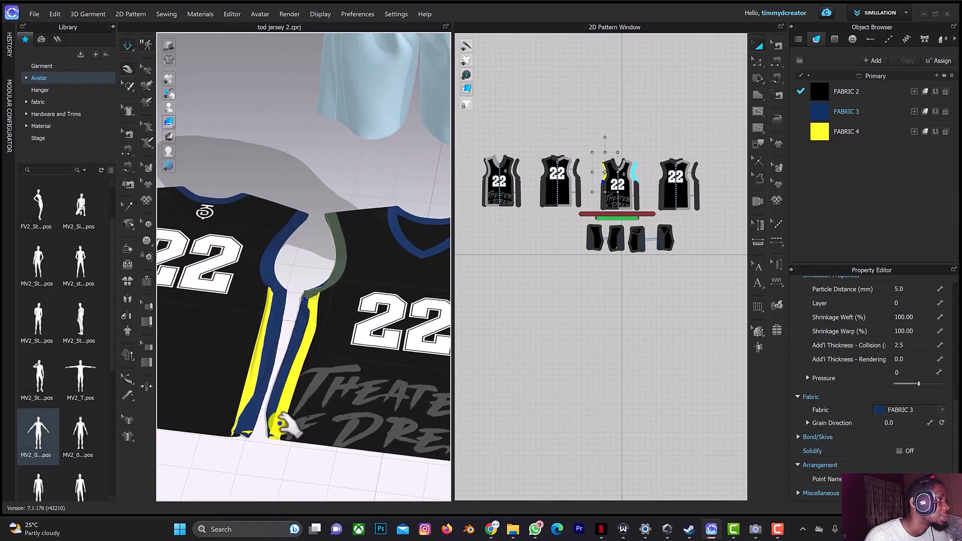
click(263, 435)
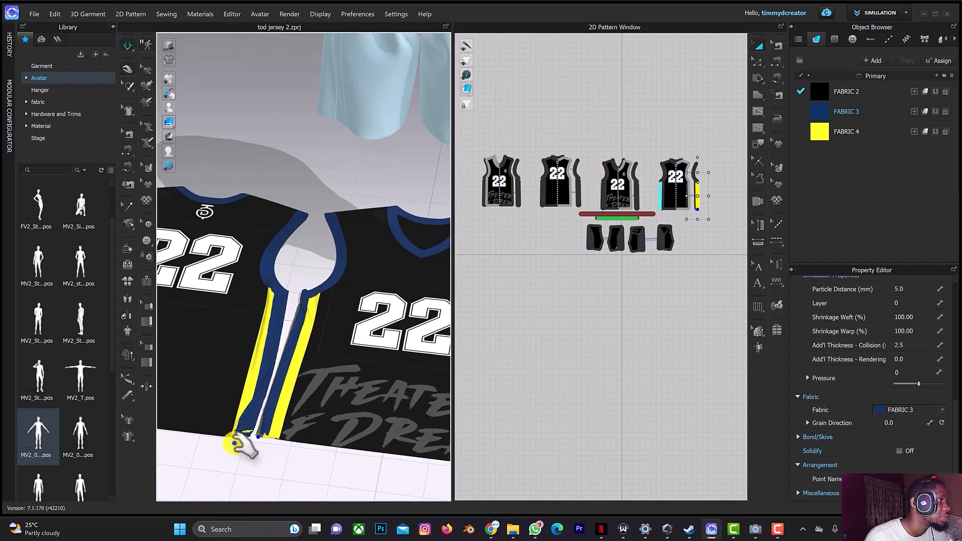
scroll(284, 314, down, 6)
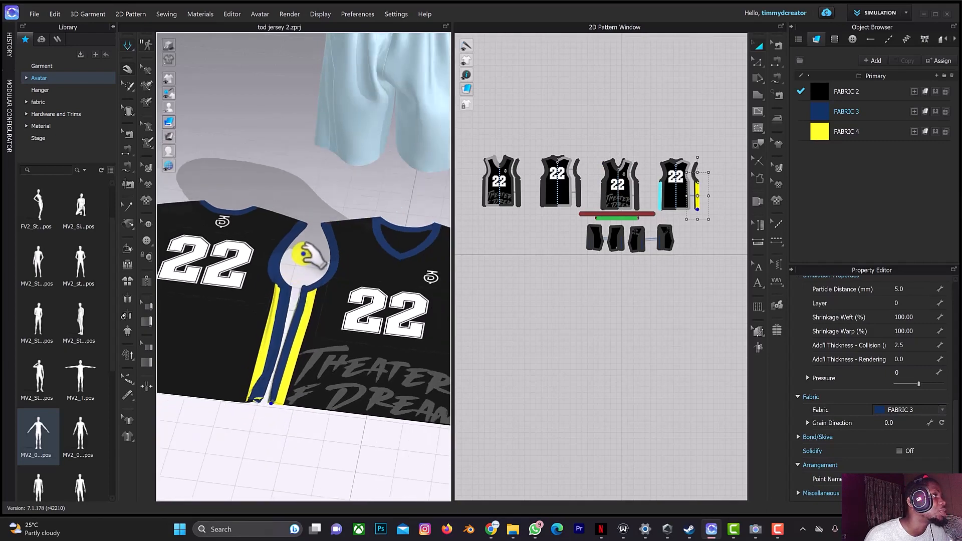
right_drag(326, 234, 339, 219)
middle_drag(375, 169, 365, 303)
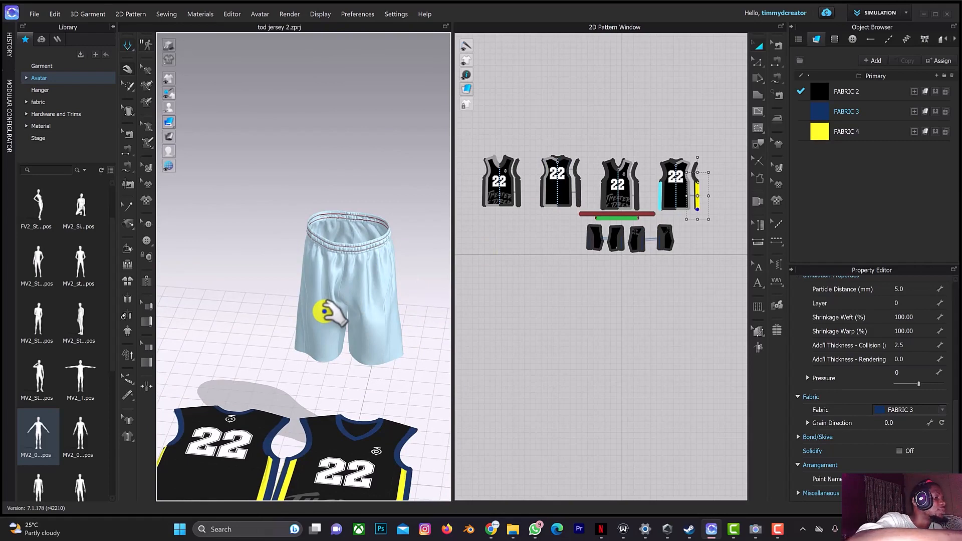
key(space)
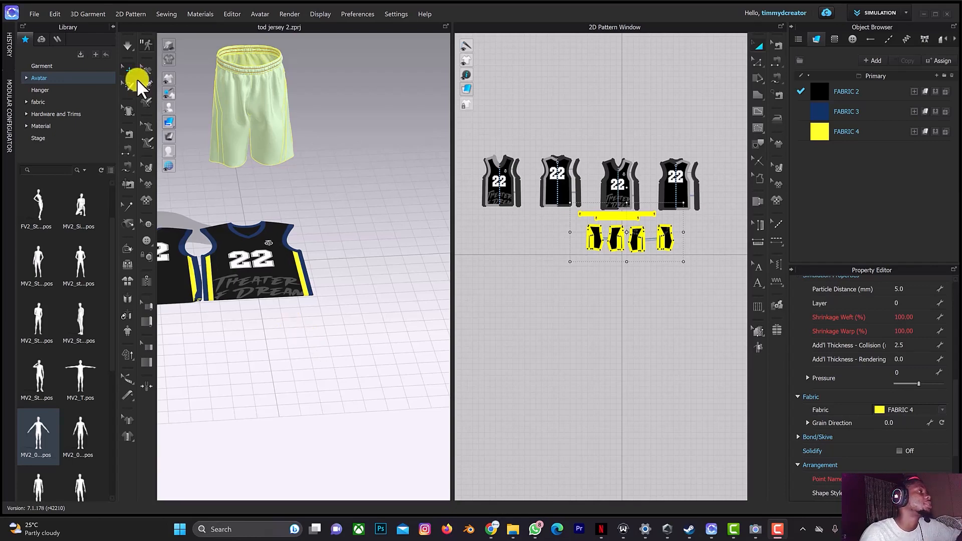
- Move all of the shorts' pattern pieces lower in the 2D layout, clear of the jersey pieces
right_drag(180, 120, 199, 118)
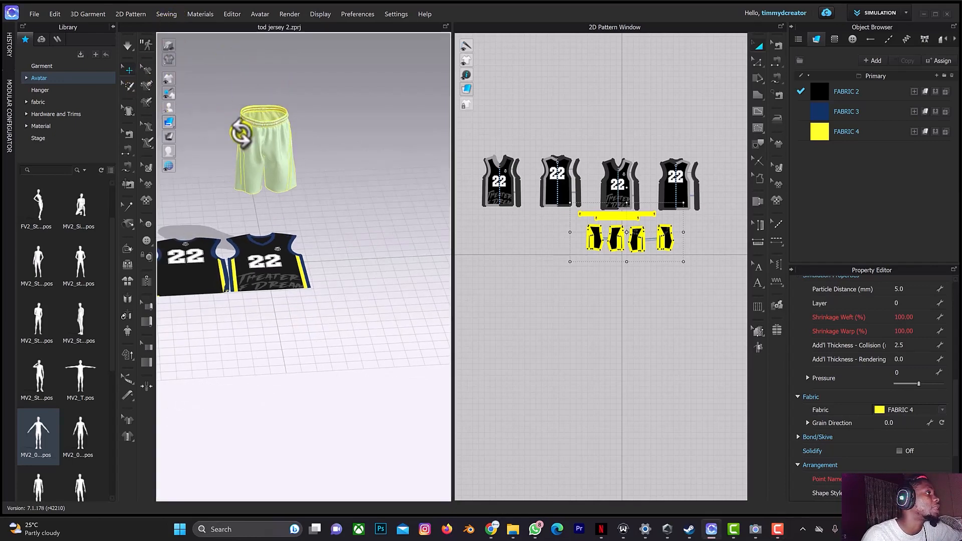
right_click(200, 118)
click(379, 126)
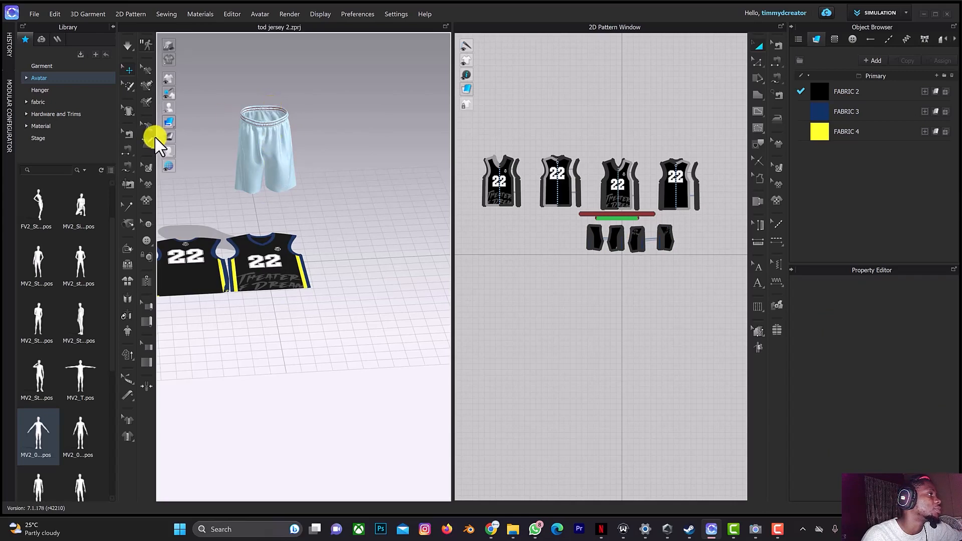
scroll(588, 225, down, 2)
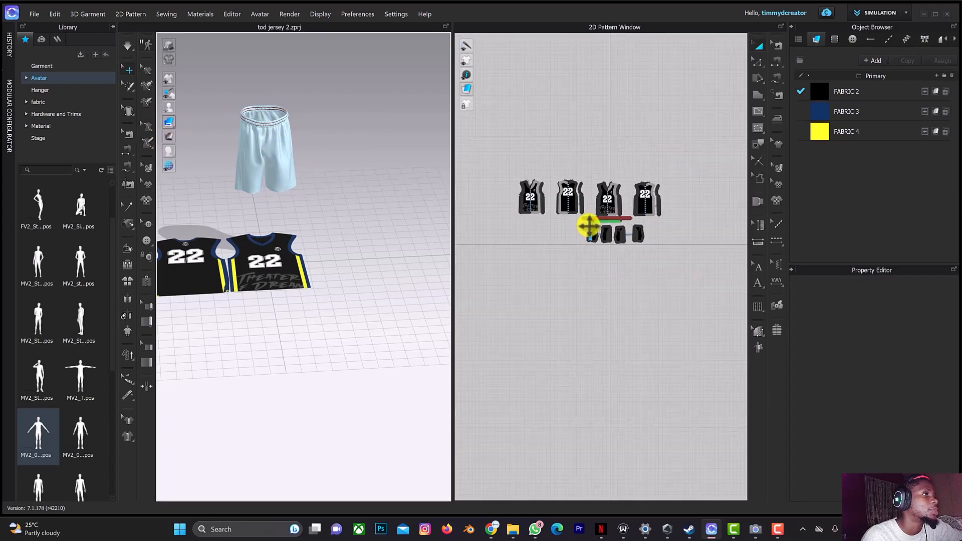
scroll(589, 225, up, 3)
middle_drag(589, 225, 471, 211)
drag(462, 202, 682, 312)
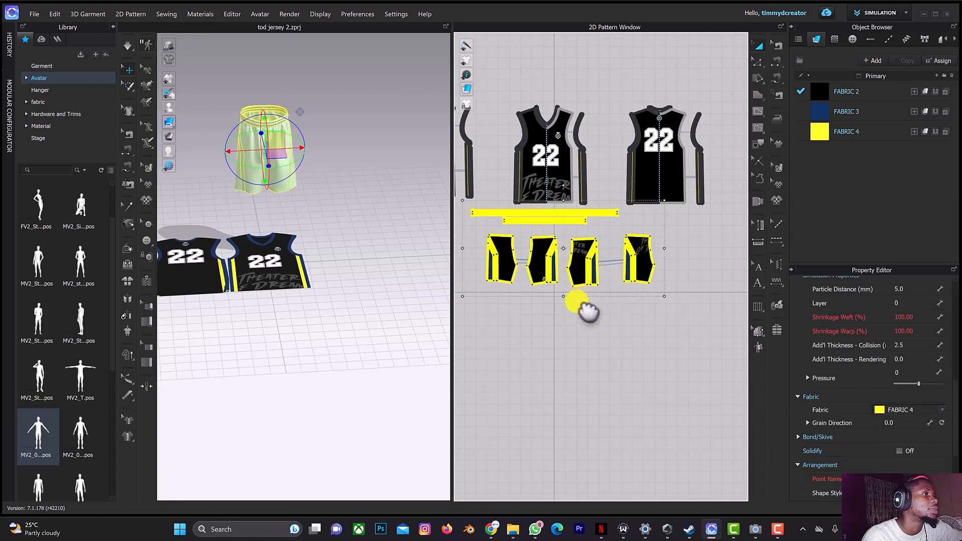
drag(586, 309, 585, 363)
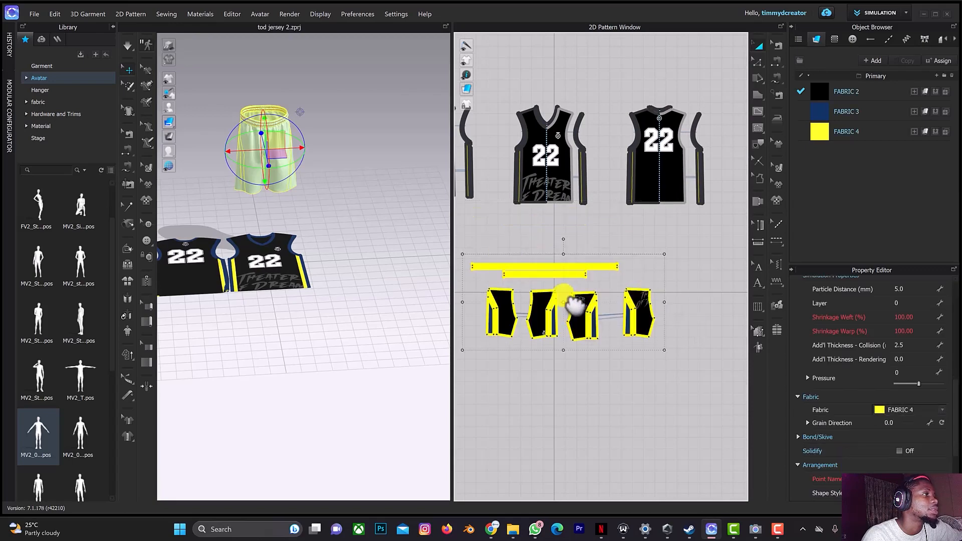
click(292, 180)
- Add the Adult_Pant_Clip_Hanger_V3 hanger to the 3D scene without saving the file
click(47, 138)
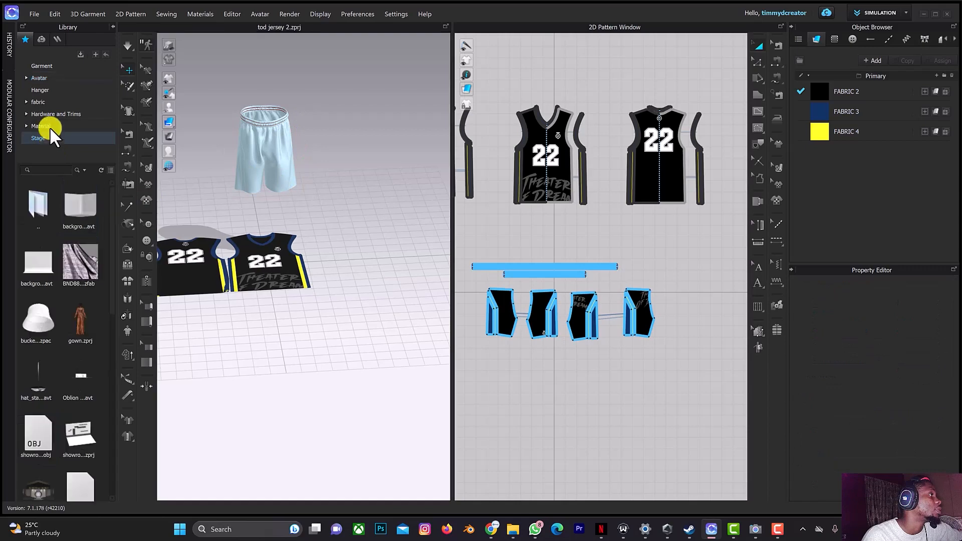
click(38, 87)
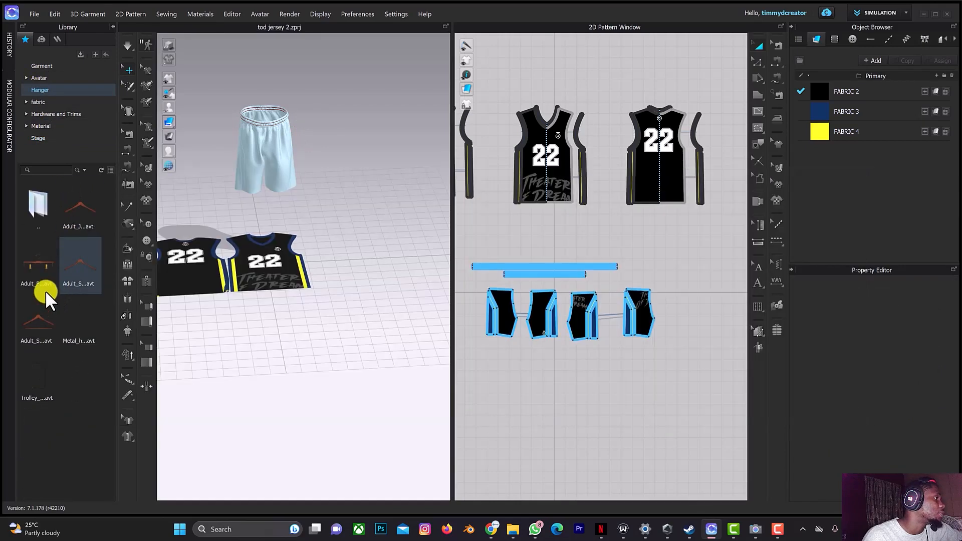
mouse_move(35, 266)
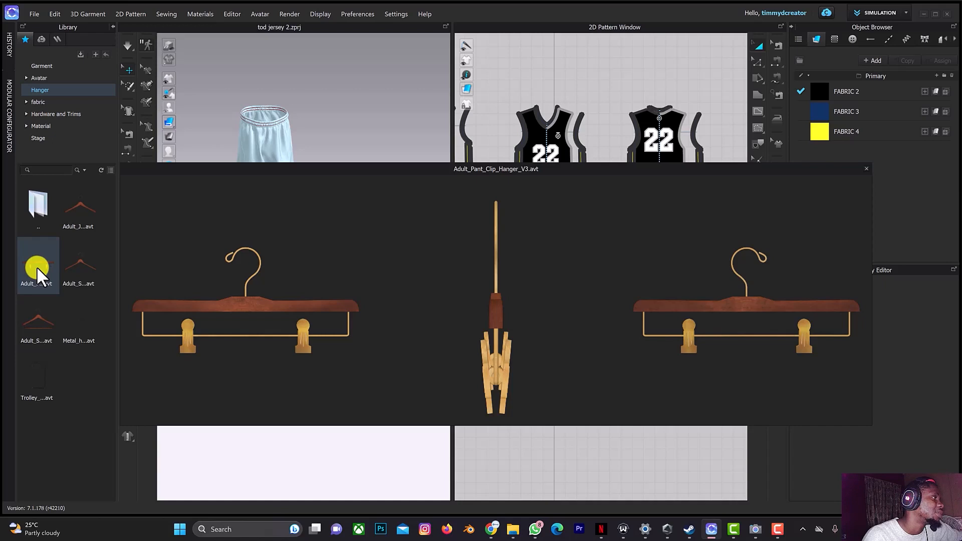
drag(36, 266, 284, 107)
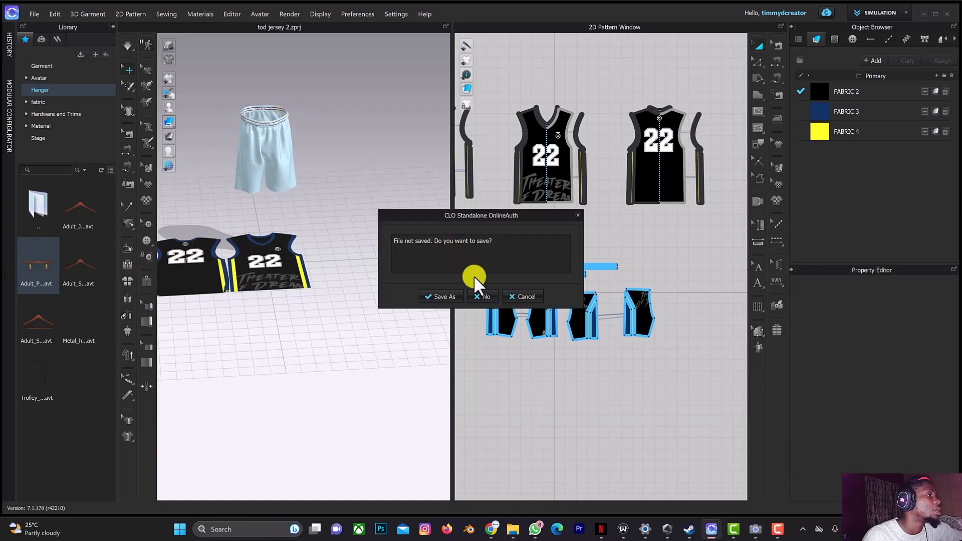
click(474, 293)
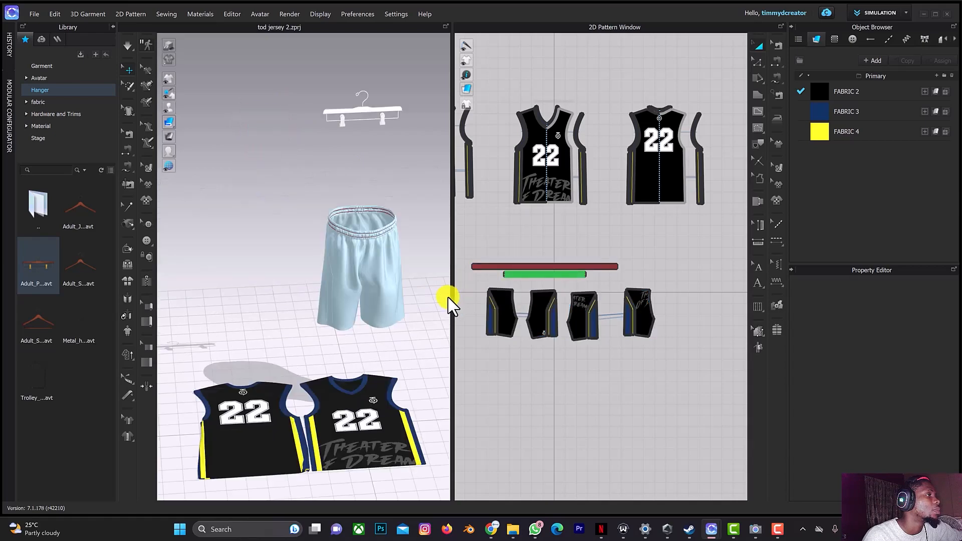
- Lower the pant clip hanger vertically to the level of the shorts' waistband
scroll(387, 273, down, 3)
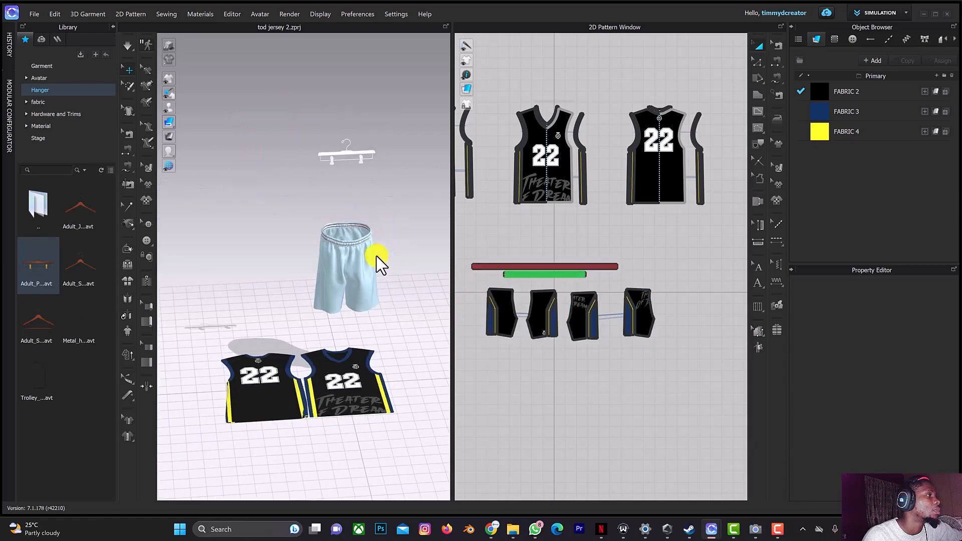
right_drag(376, 257, 340, 148)
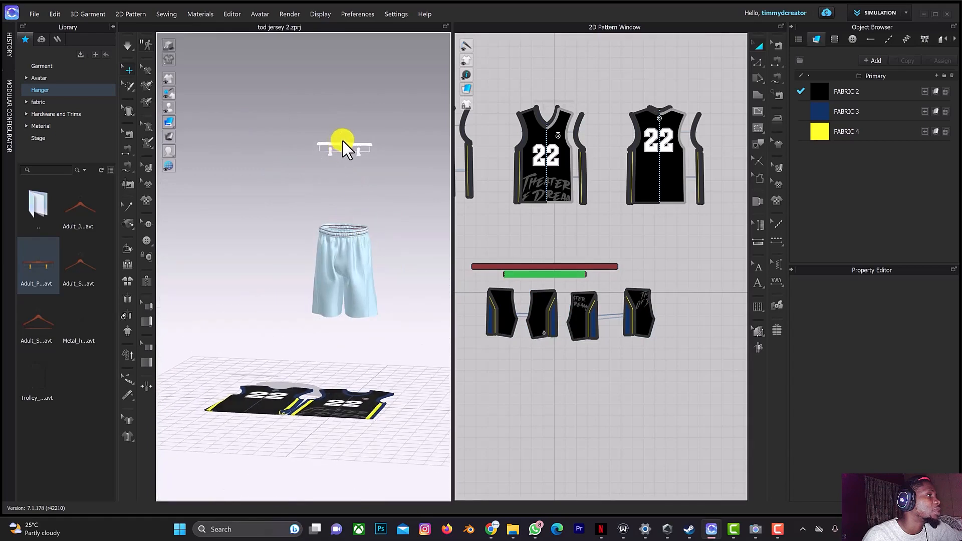
click(344, 149)
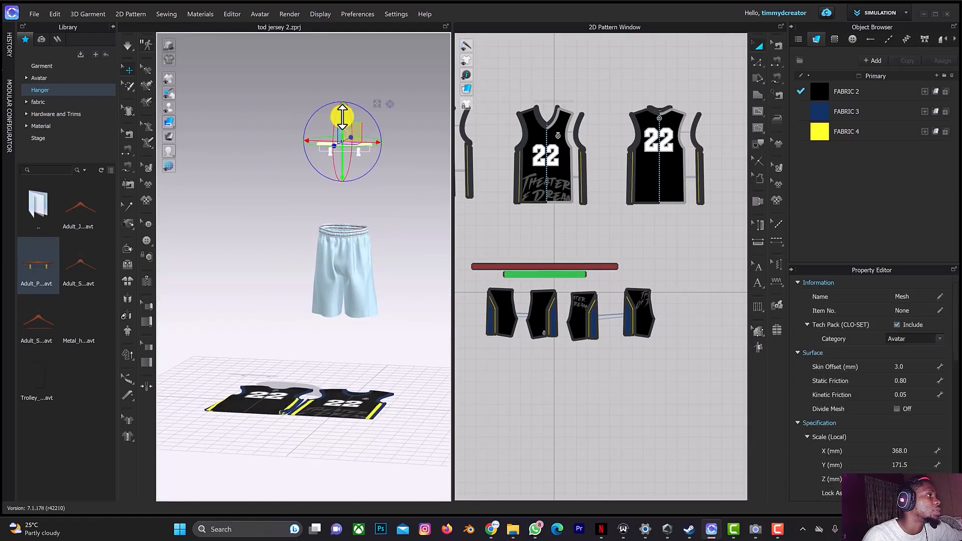
drag(342, 116, 345, 198)
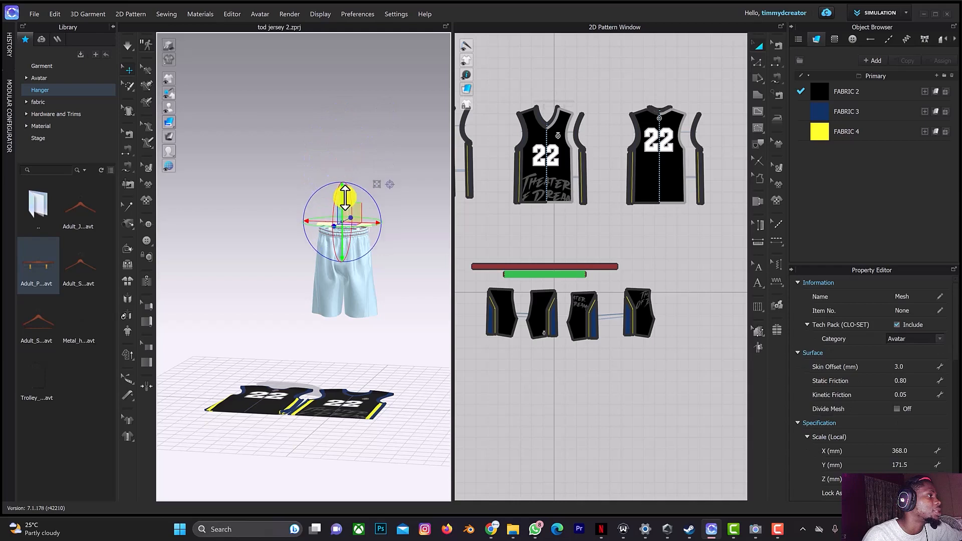
- Select all of the shorts' pattern pieces and rotate them about the vertical axis at the hanger
click(324, 279)
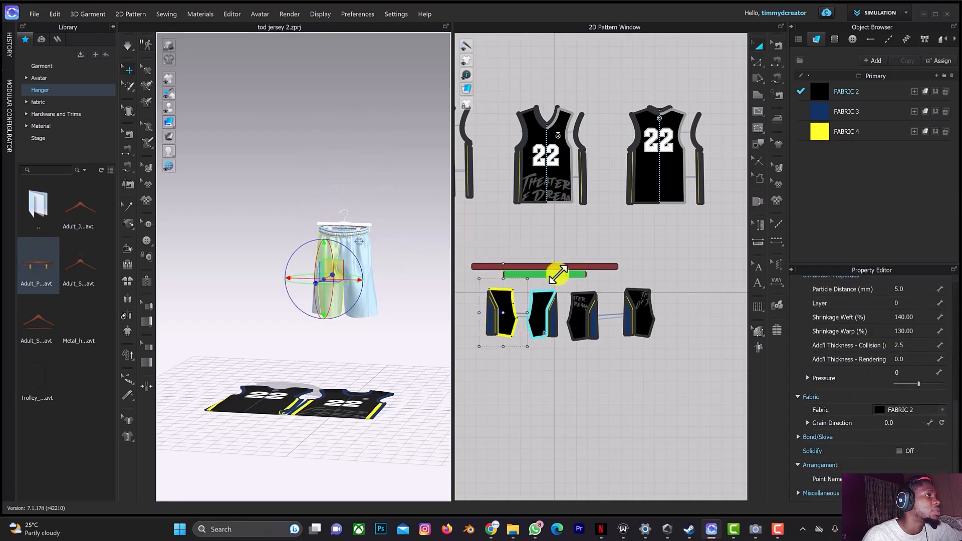
drag(466, 252, 676, 369)
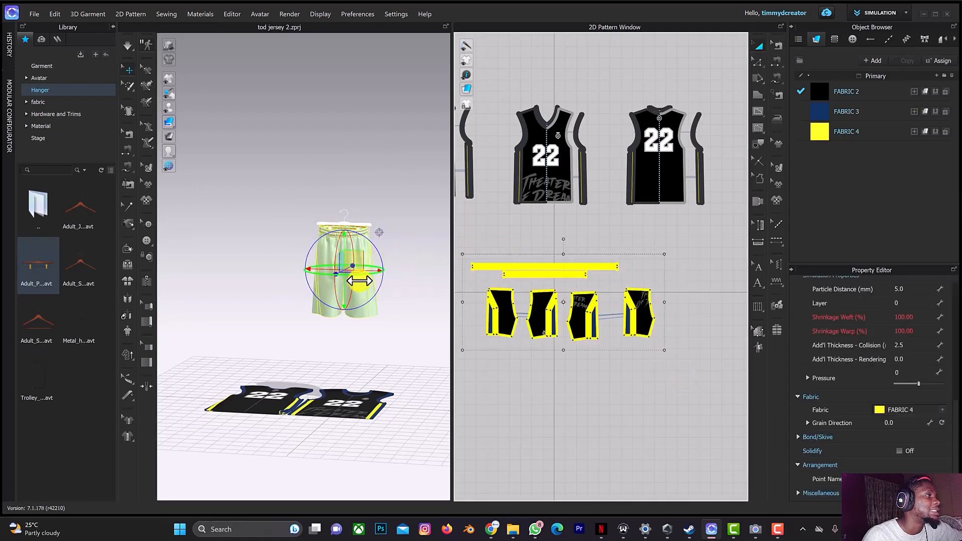
drag(359, 280, 398, 277)
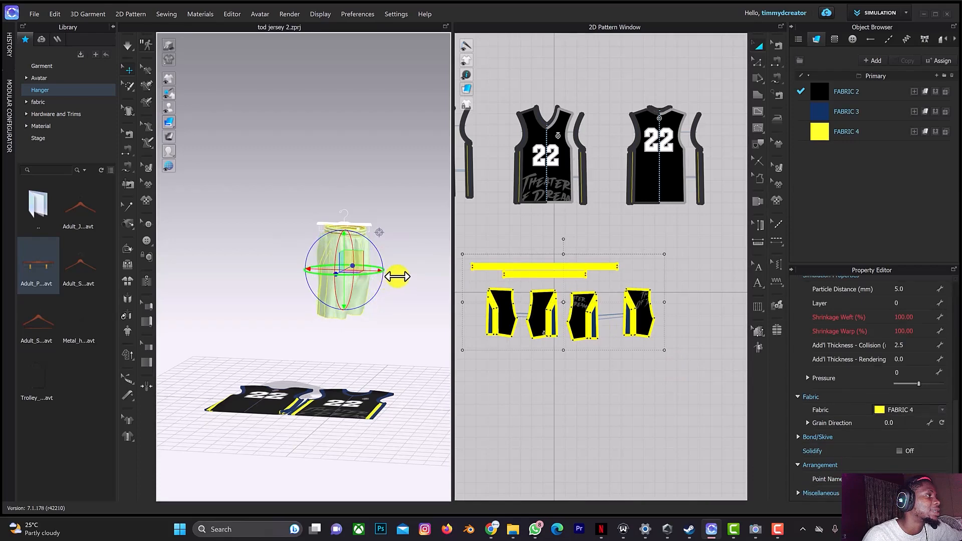
right_drag(390, 224, 374, 239)
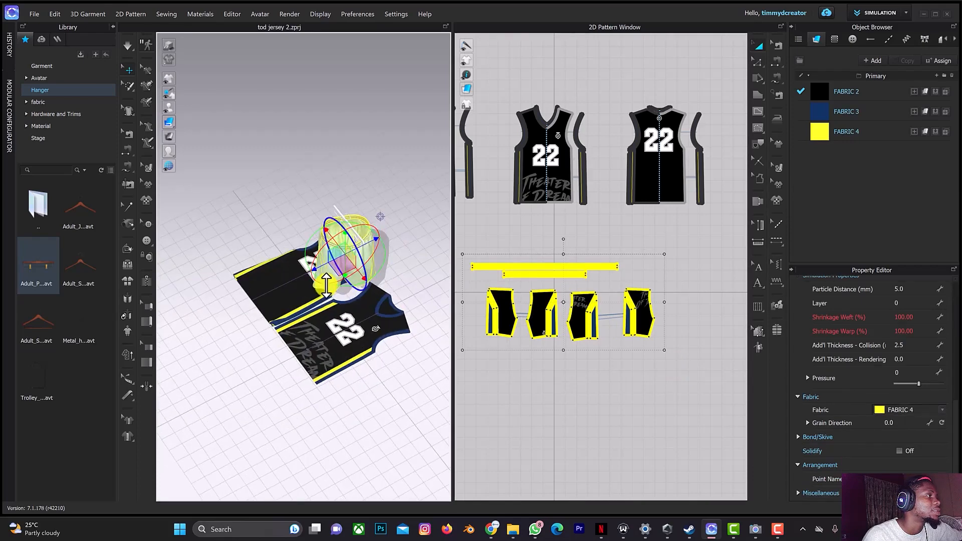
drag(333, 284, 335, 283)
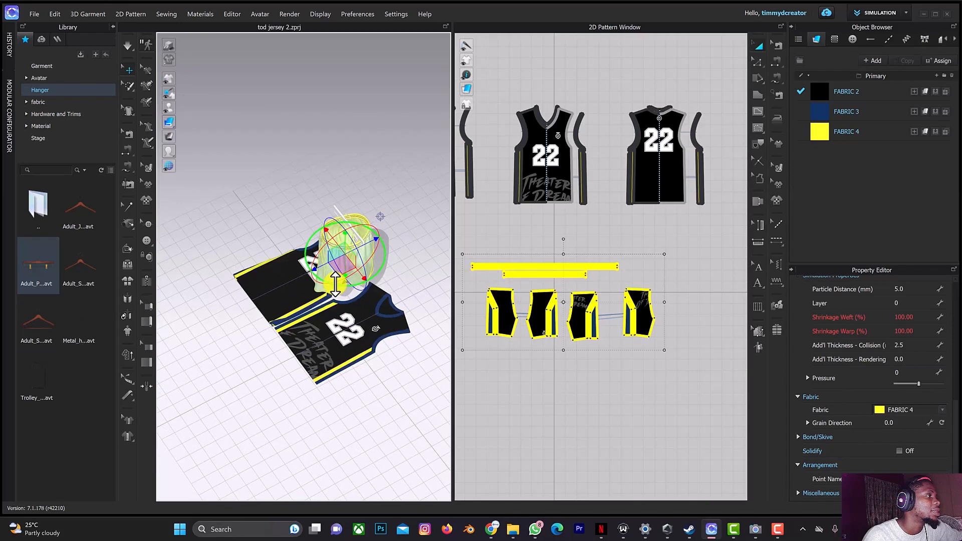
right_drag(391, 230, 403, 216)
click(592, 389)
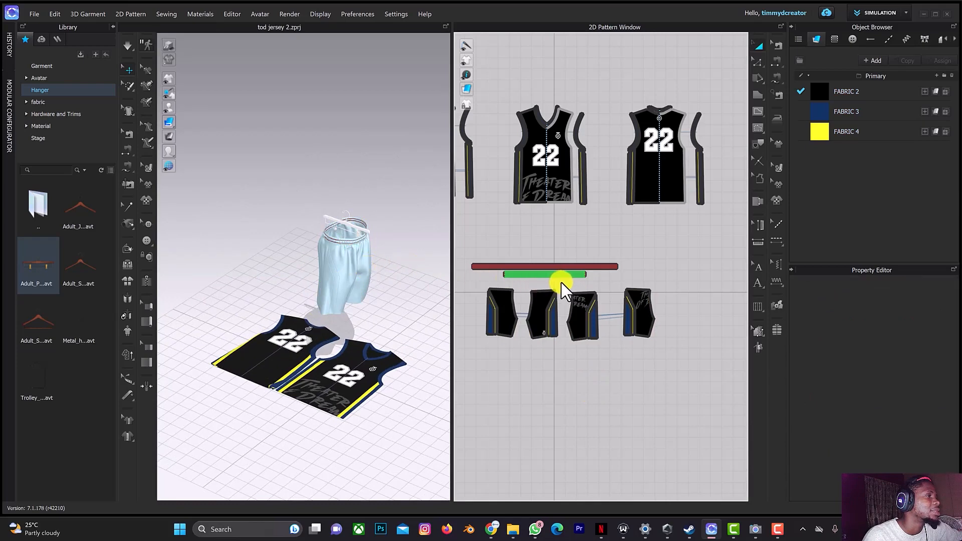
- Raise the complete shorts in 3D so the waistband sits above the hanger's clips
drag(566, 282, 659, 357)
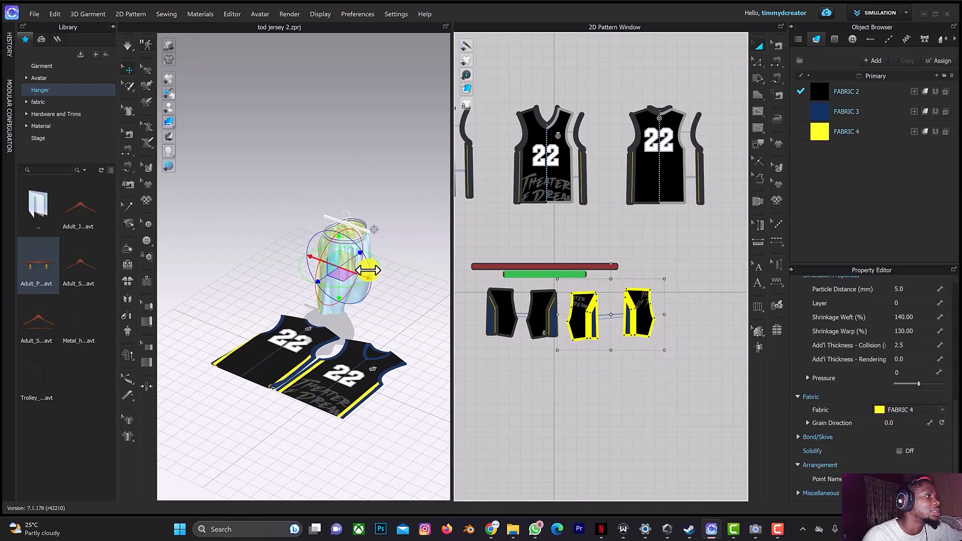
key(2)
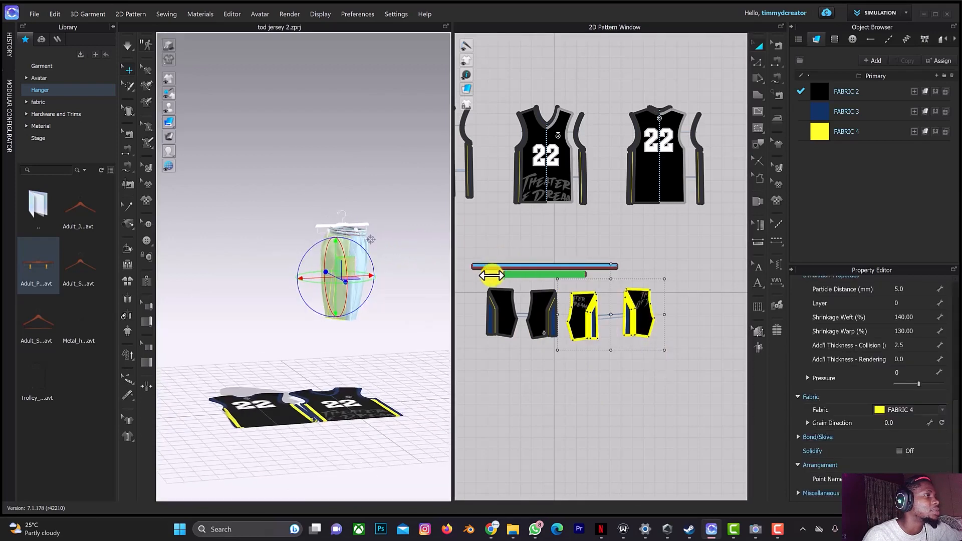
click(485, 277)
drag(465, 250, 678, 356)
drag(332, 216, 342, 217)
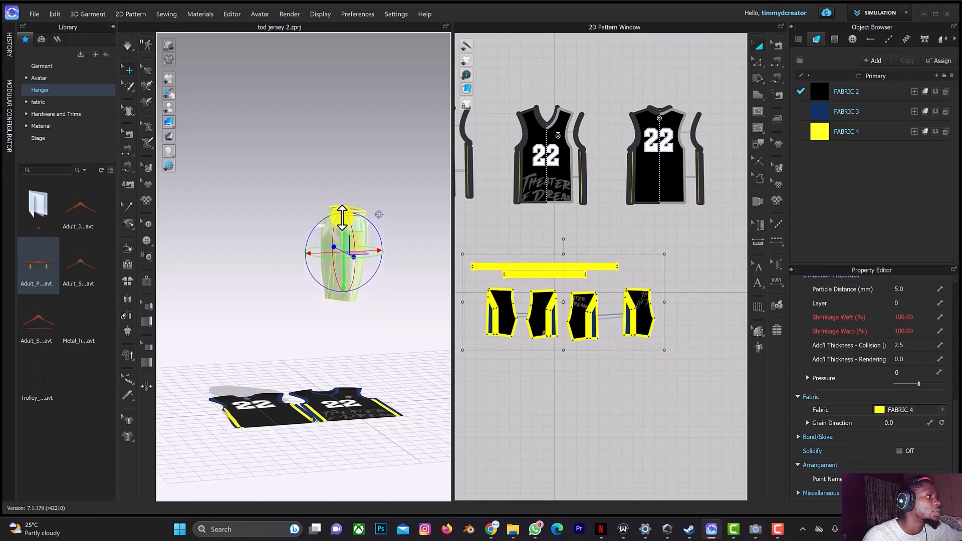
click(584, 370)
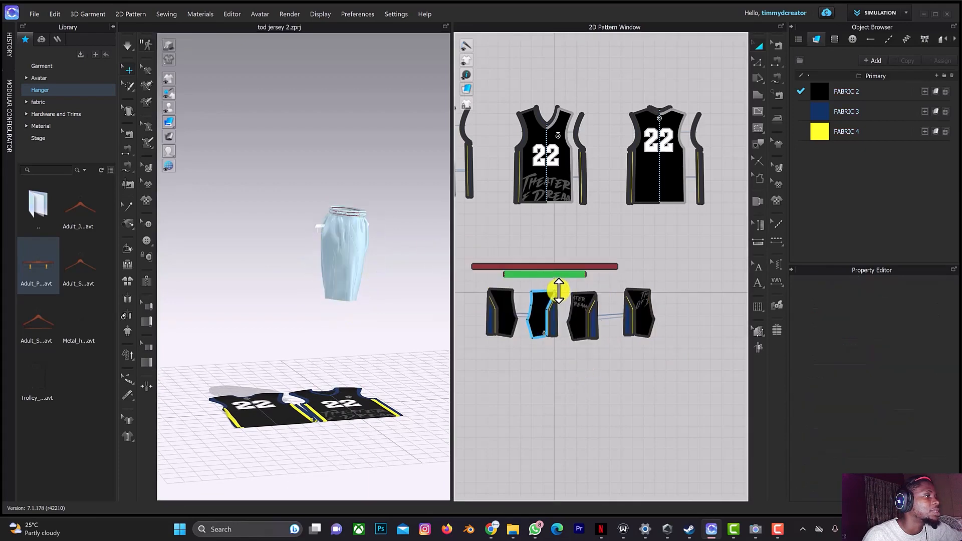
- Spread the shorts' two pairs of leg panels outward to opposite sides of the waistband in 3D
drag(563, 287, 671, 356)
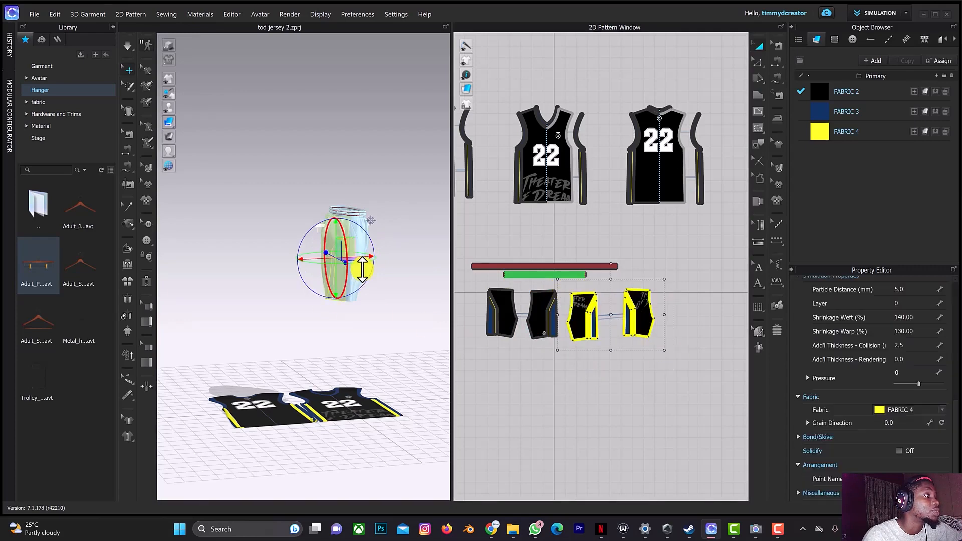
right_drag(368, 239, 308, 255)
drag(306, 255, 286, 255)
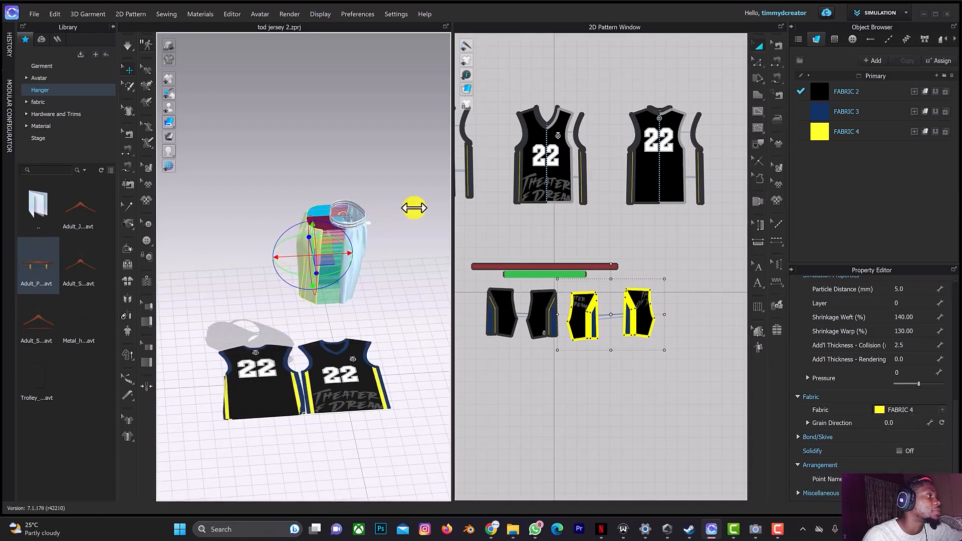
right_drag(378, 212, 151, 213)
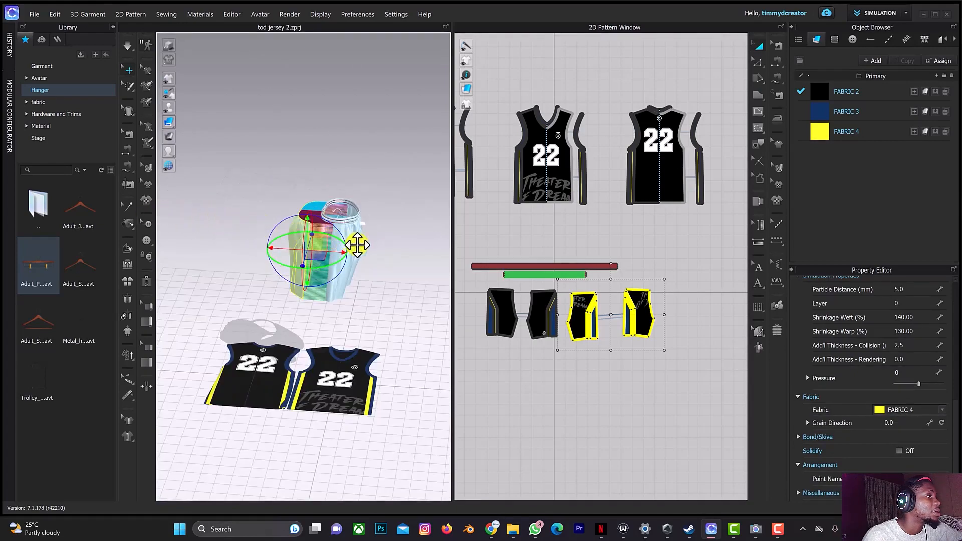
click(473, 284)
drag(474, 284, 518, 335)
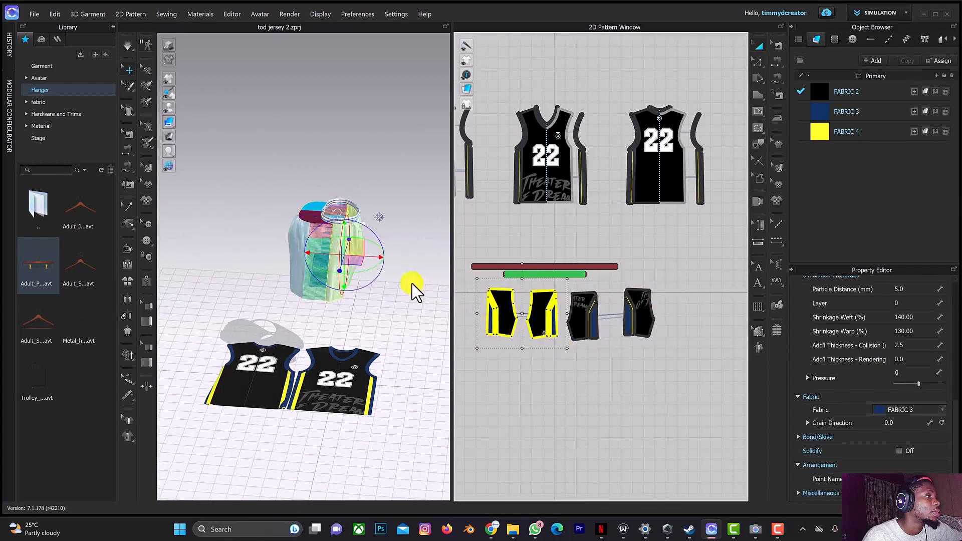
drag(372, 257, 394, 258)
click(480, 239)
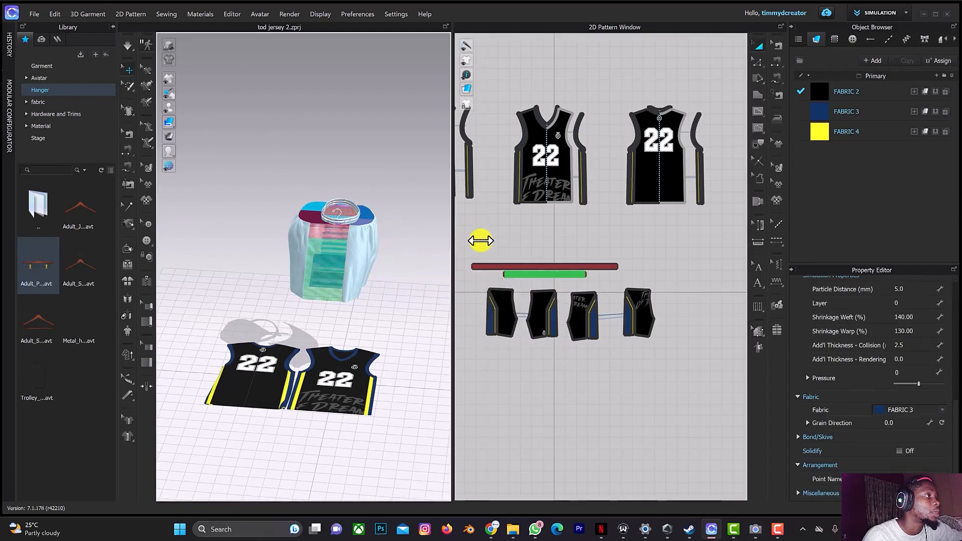
- Unfreeze all of the shorts' pattern pieces, simulate them around the hanger, and stop the simulation
drag(468, 237, 666, 366)
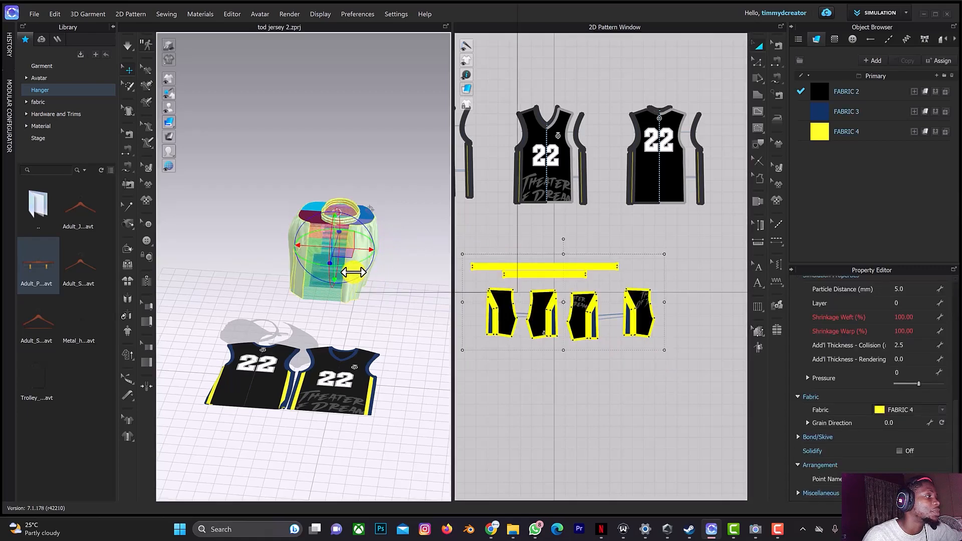
right_click(353, 272)
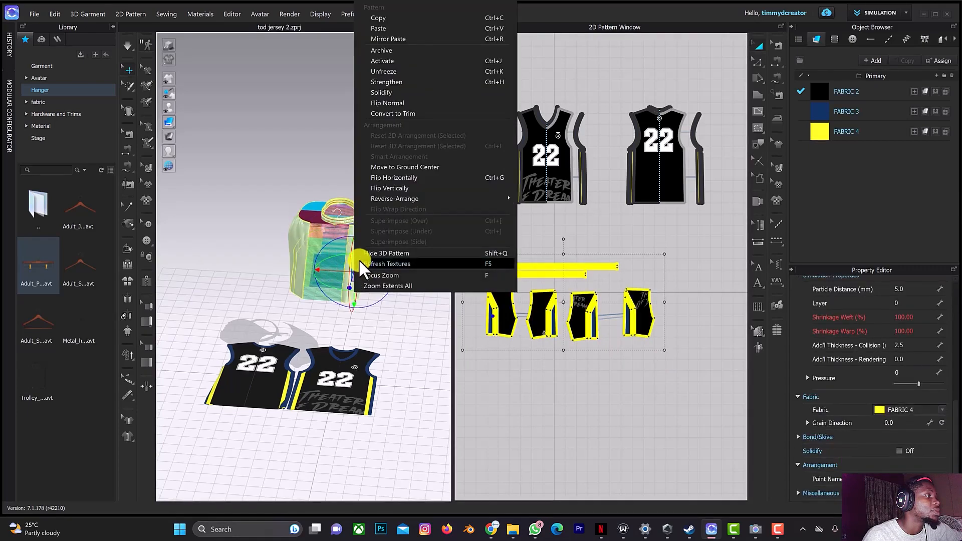
click(389, 72)
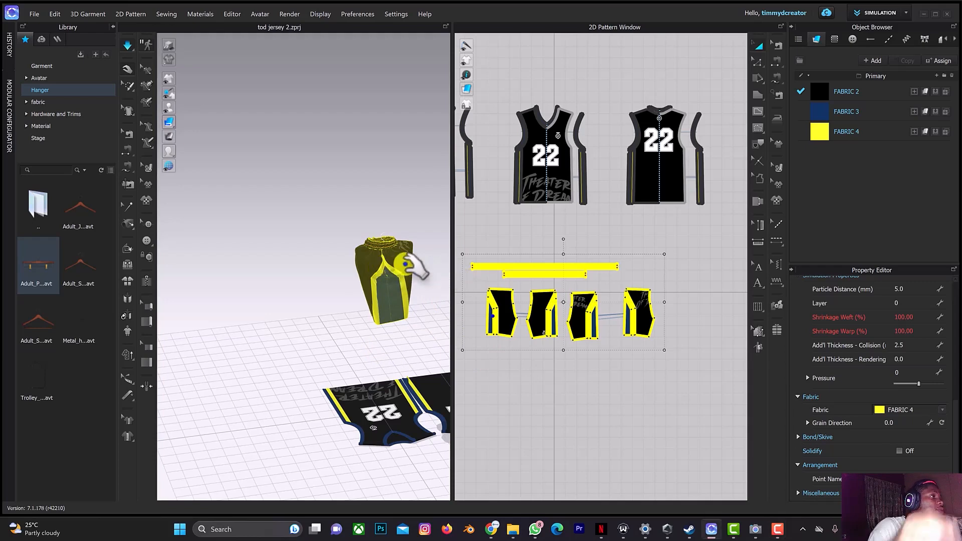
key(Escape)
click(480, 260)
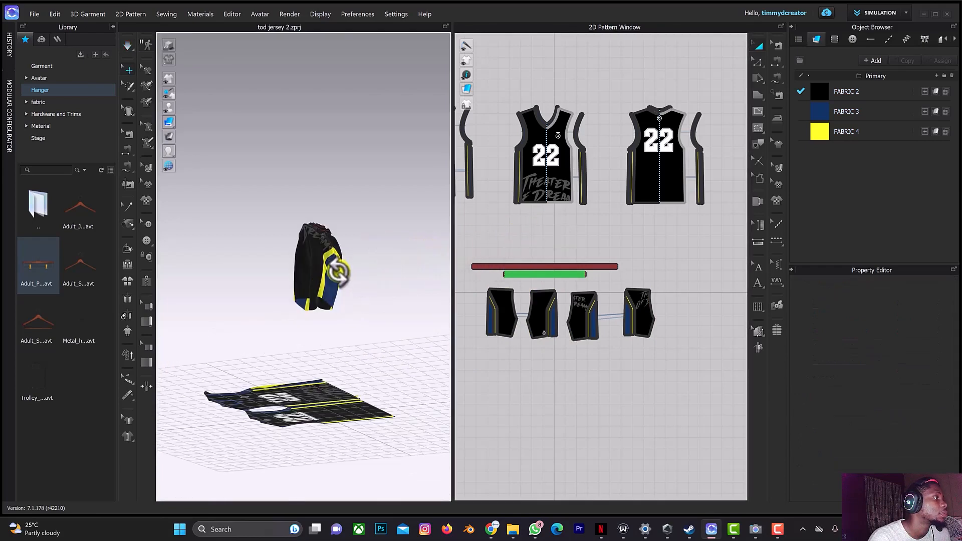
right_drag(339, 270, 295, 289)
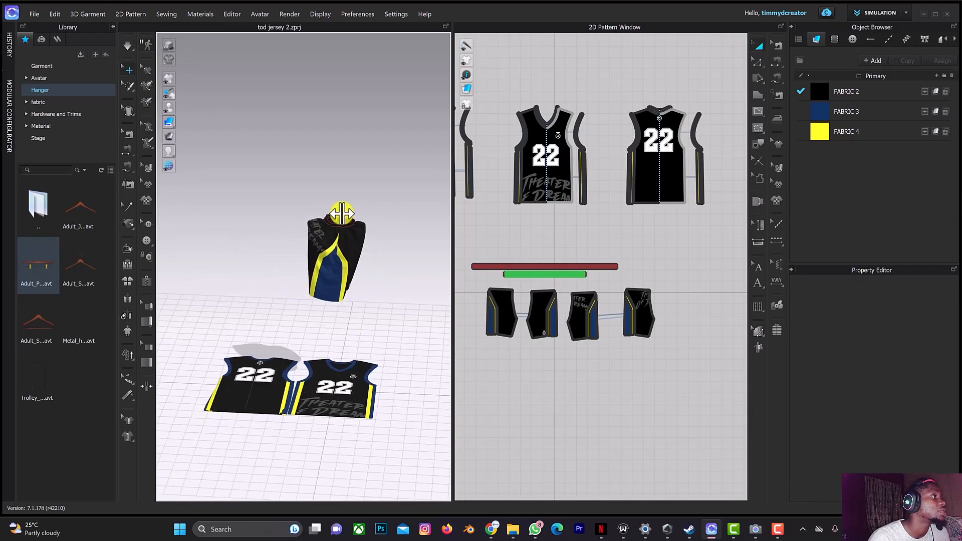
click(543, 267)
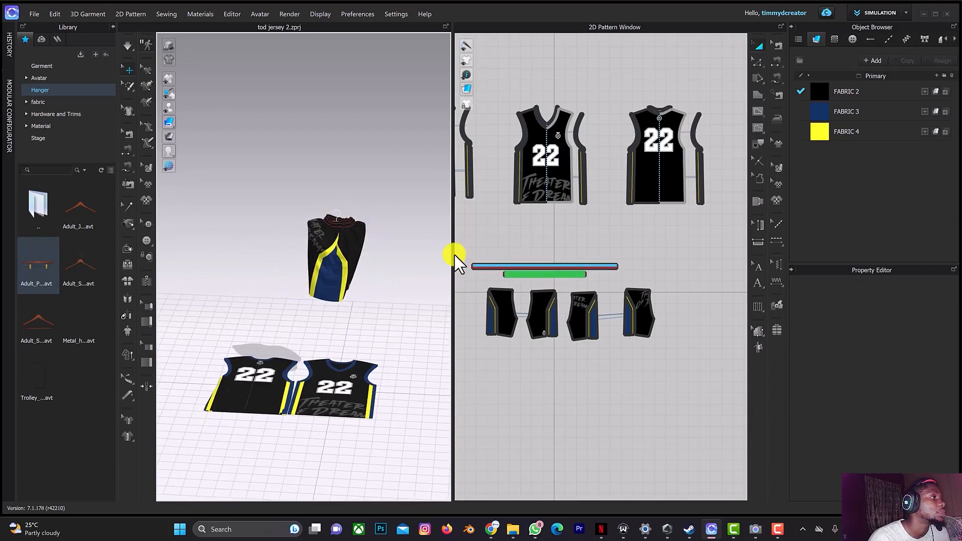
- Select all of the shorts' pattern pieces, tip them from hanging to lying orientation and lower them from the hanger to the jerseys
drag(471, 253, 711, 368)
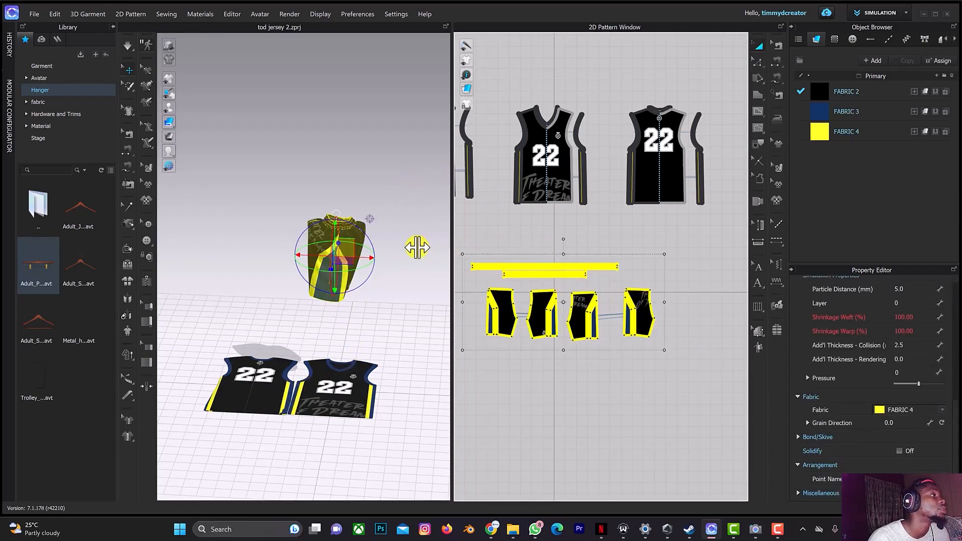
mouse_move(351, 253)
right_down()
mouse_move(401, 254)
mouse_move(346, 248)
right_up()
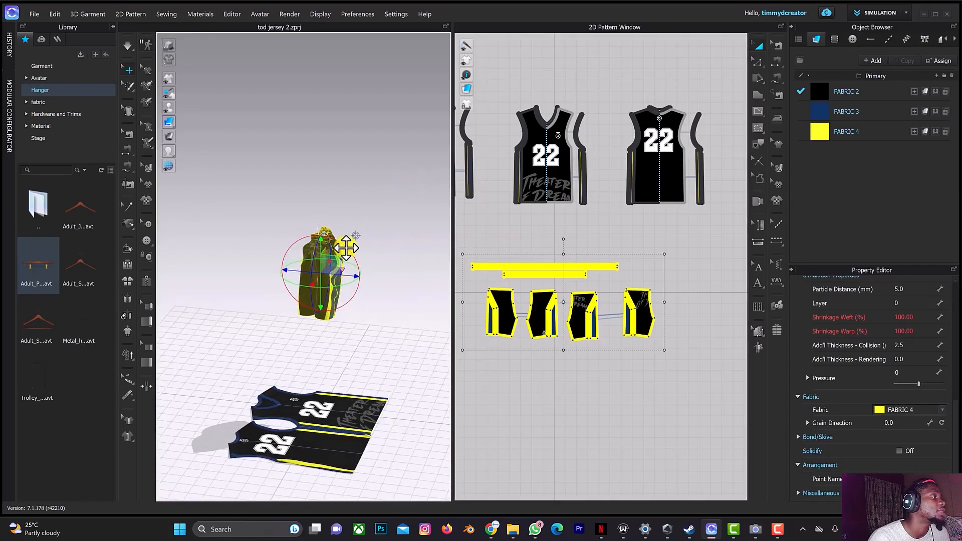
drag(301, 231, 331, 364)
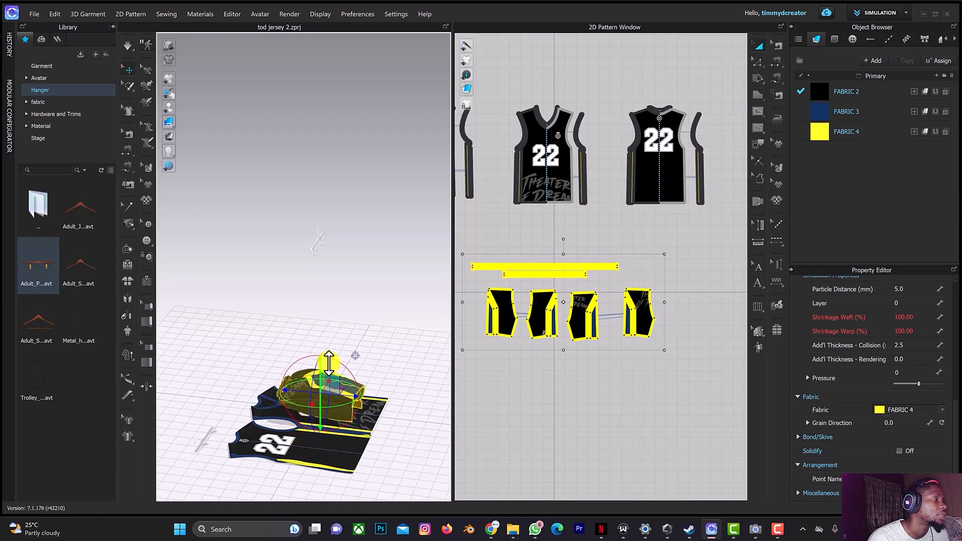
- Move the shorts across the ground so they sit between the two jerseys near their lower hems
right_drag(325, 361, 294, 368)
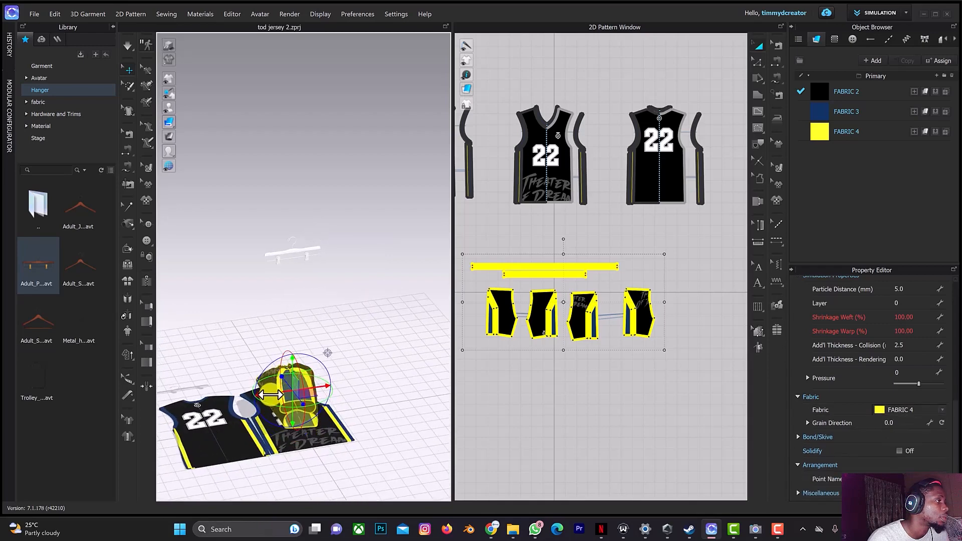
drag(259, 396, 250, 398)
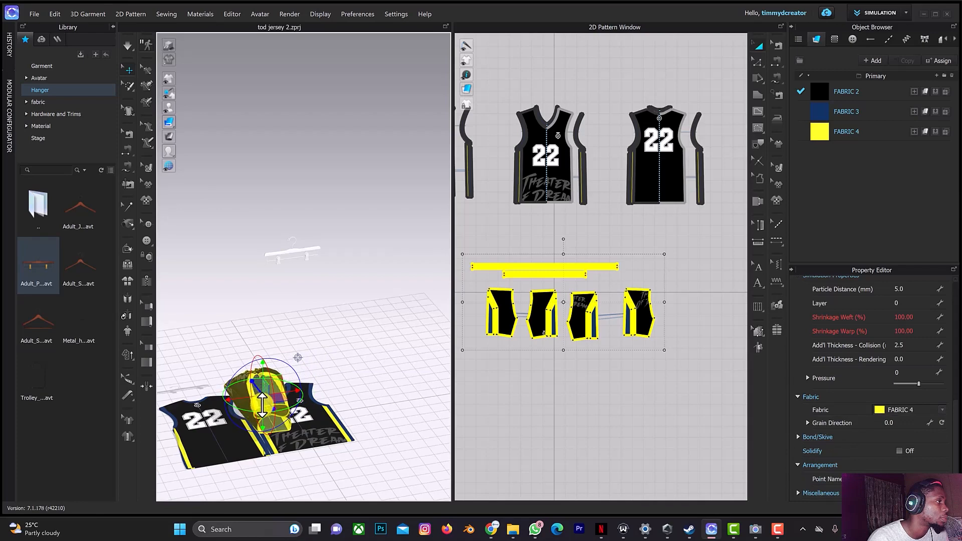
drag(265, 415, 273, 423)
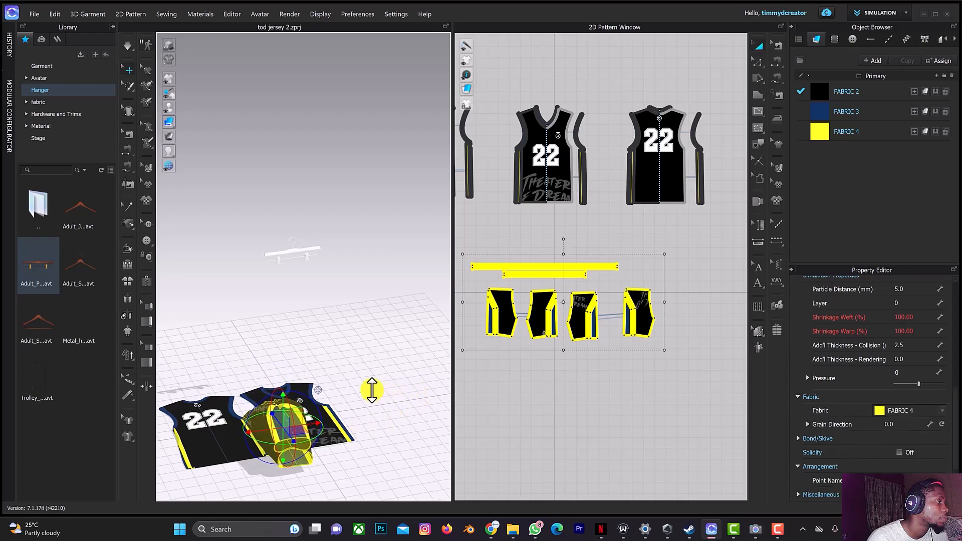
- Lower and level the shorts so they lie just above the flat jerseys, and clear the selection
right_drag(371, 388, 285, 373)
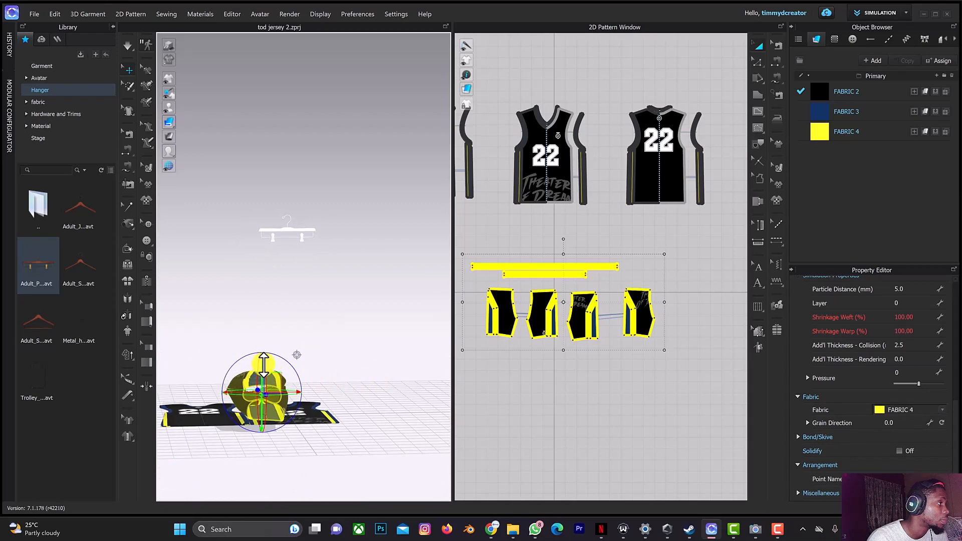
drag(262, 364, 263, 378)
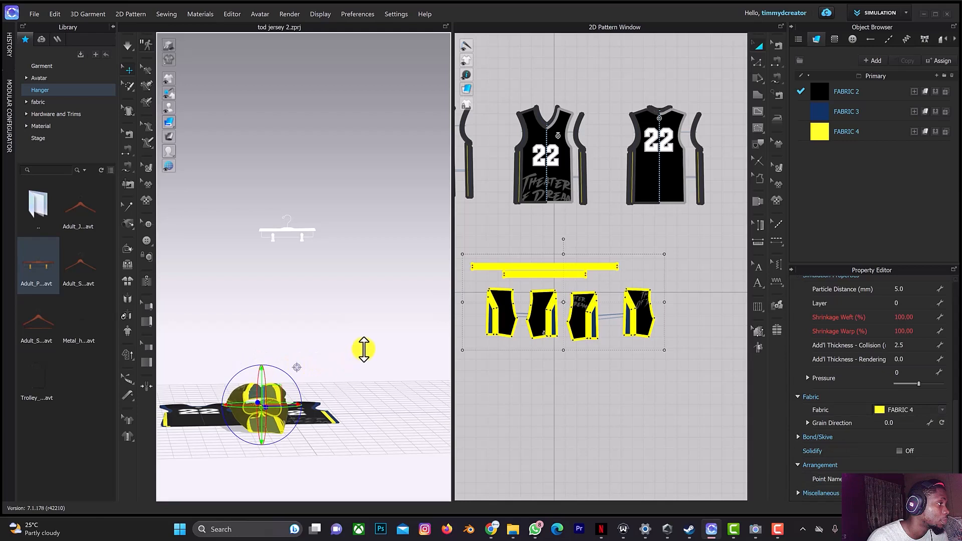
right_drag(363, 347, 389, 363)
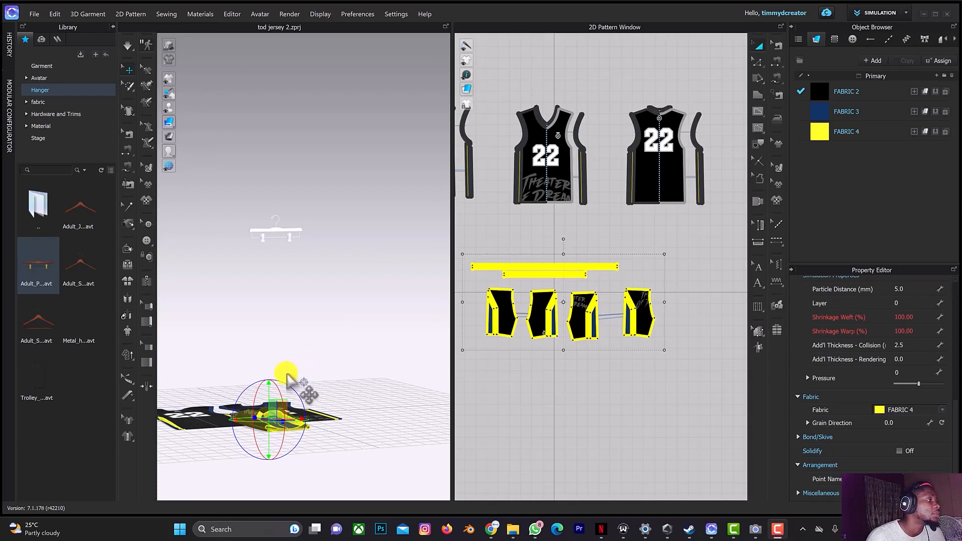
right_drag(296, 362, 388, 358)
click(479, 262)
click(480, 232)
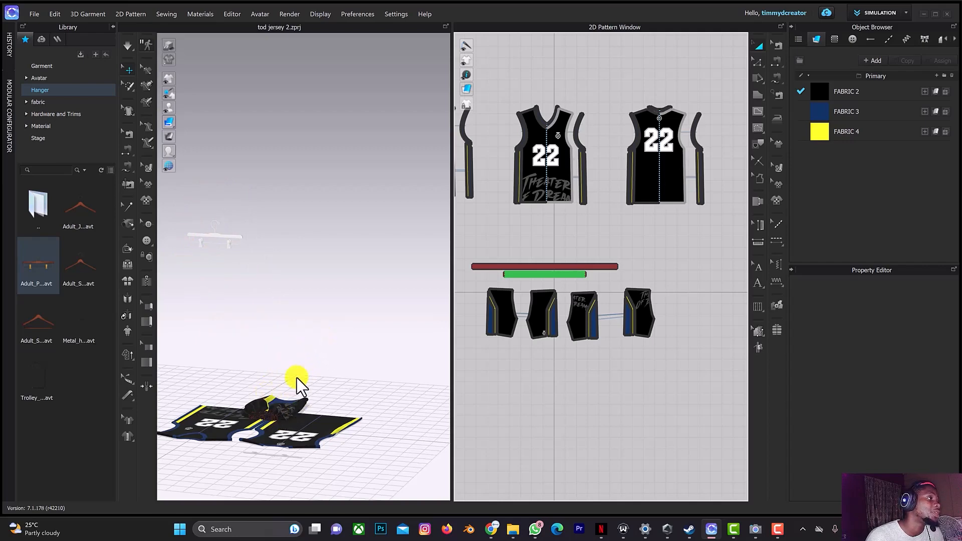
- Switch the simulation quality to Fast (GPU)
right_drag(296, 378, 261, 400)
scroll(254, 388, down, 1)
middle_drag(257, 434, 312, 259)
scroll(286, 289, down, 1)
scroll(286, 289, down, 1)
middle_drag(293, 309, 315, 245)
click(571, 273)
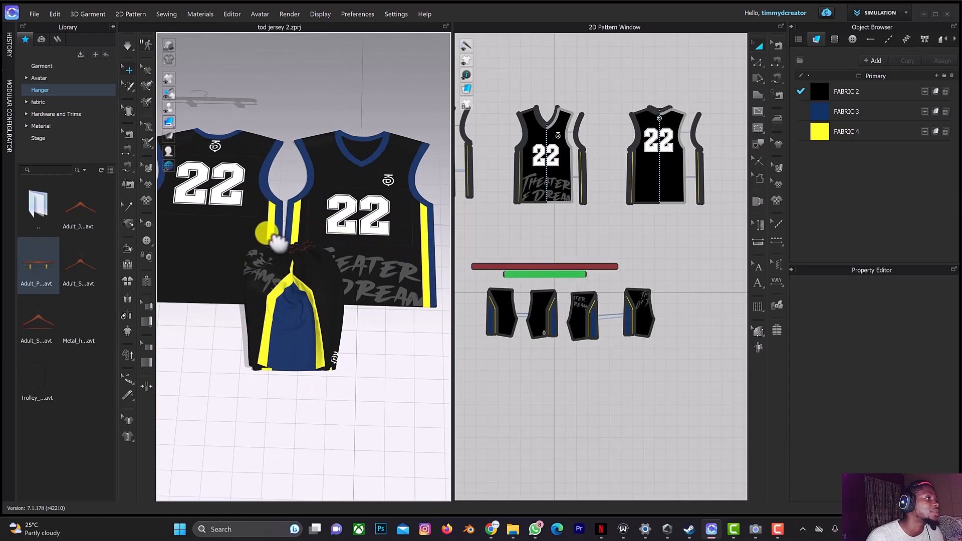
mouse_move(308, 265)
right_down()
mouse_move(286, 236)
mouse_move(311, 238)
mouse_move(315, 254)
right_up()
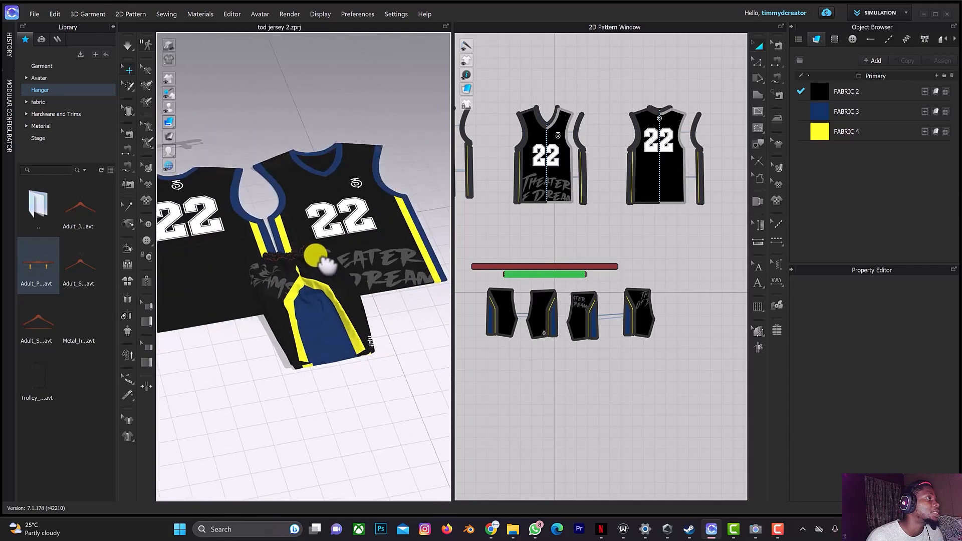
click(125, 43)
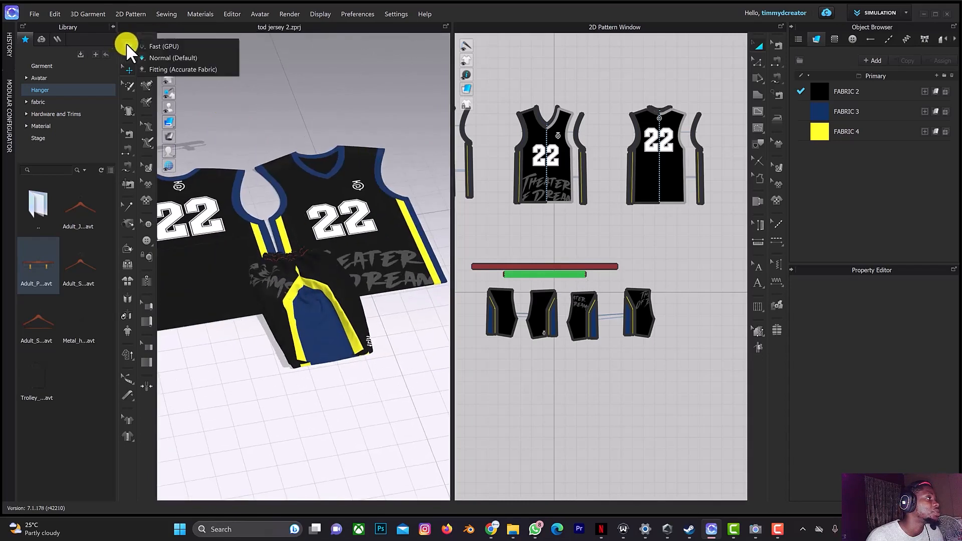
click(149, 46)
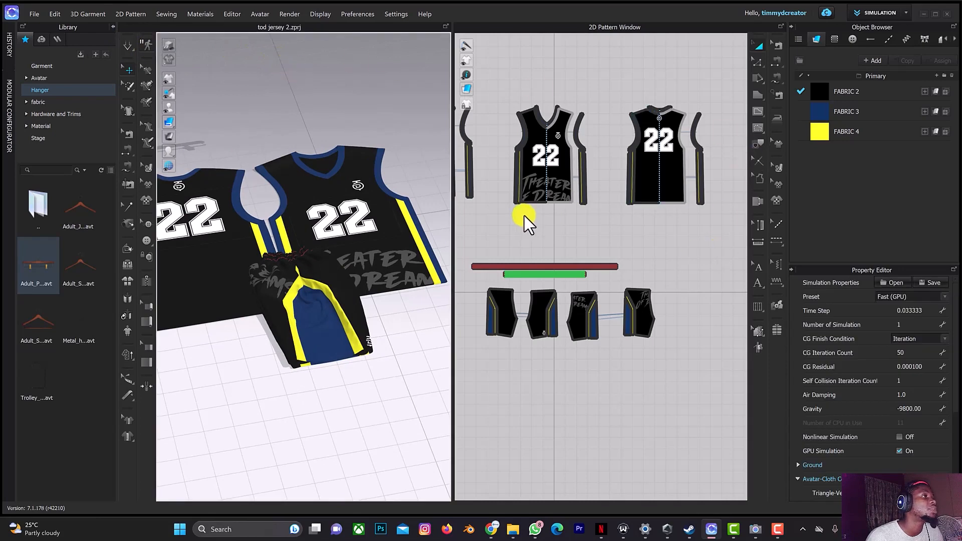
- Select all of the front and back jersey pattern pieces, freeze them, and clear the selection
scroll(521, 210, down, 2)
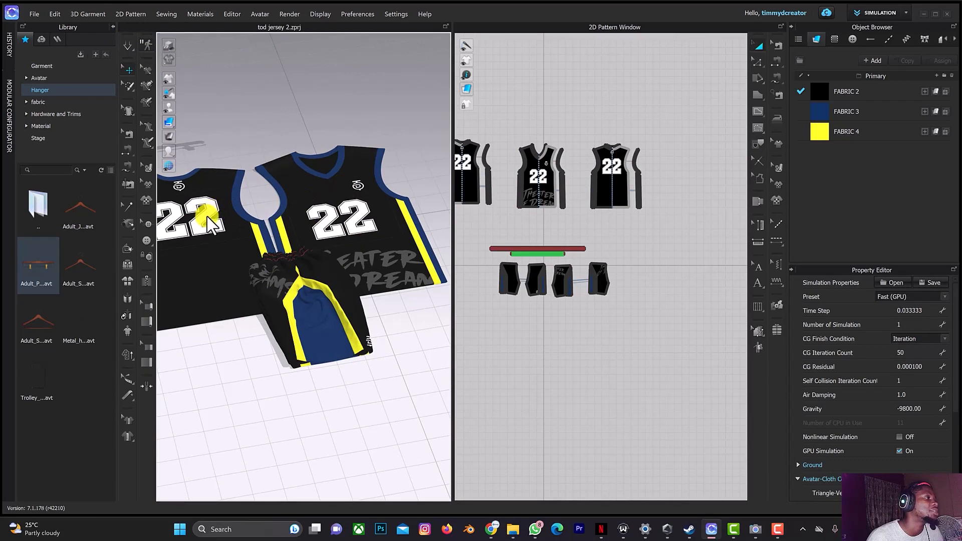
scroll(516, 230, down, 3)
right_drag(516, 231, 572, 265)
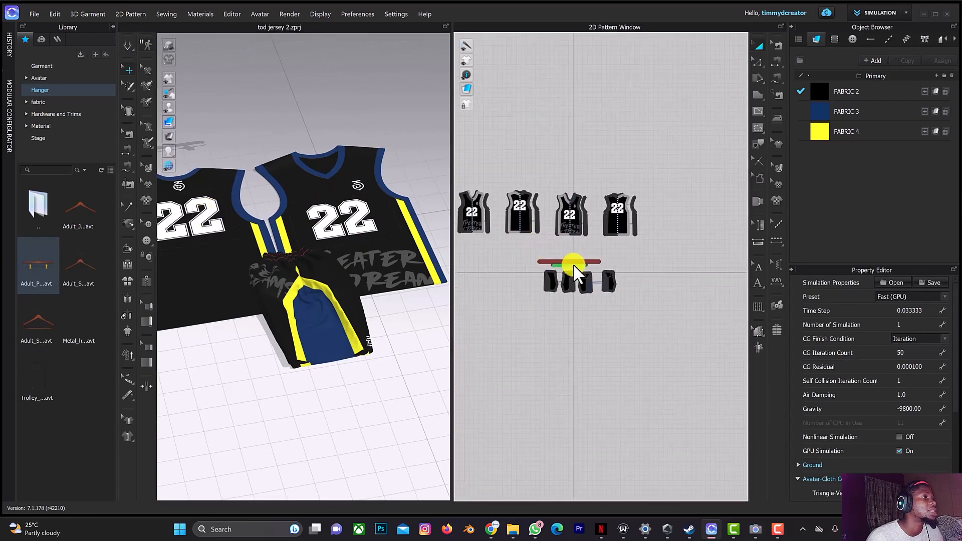
drag(462, 177, 676, 267)
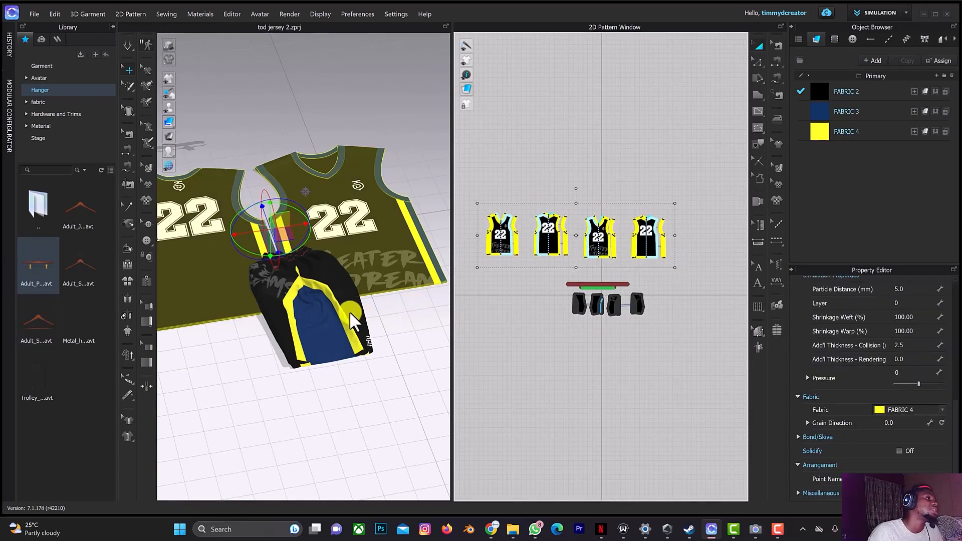
click(341, 208)
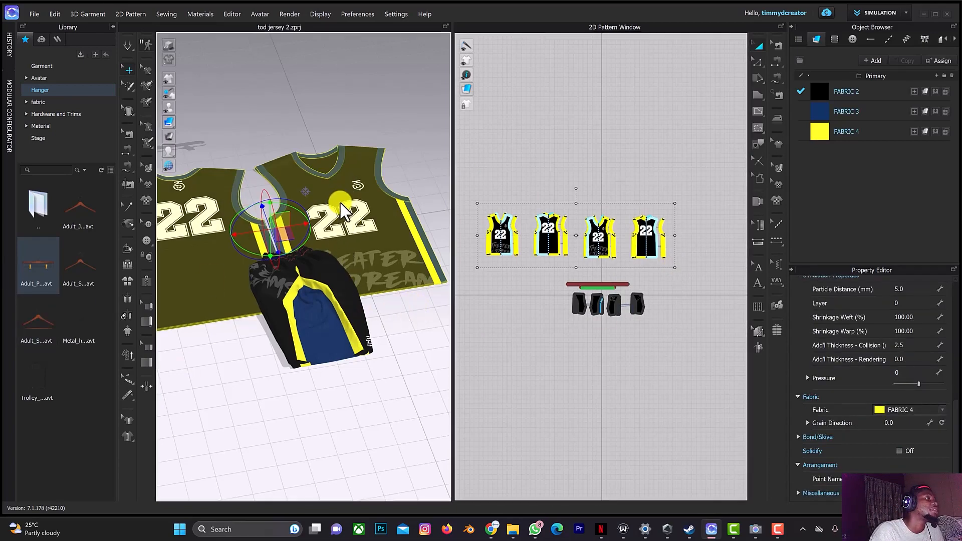
right_click(341, 206)
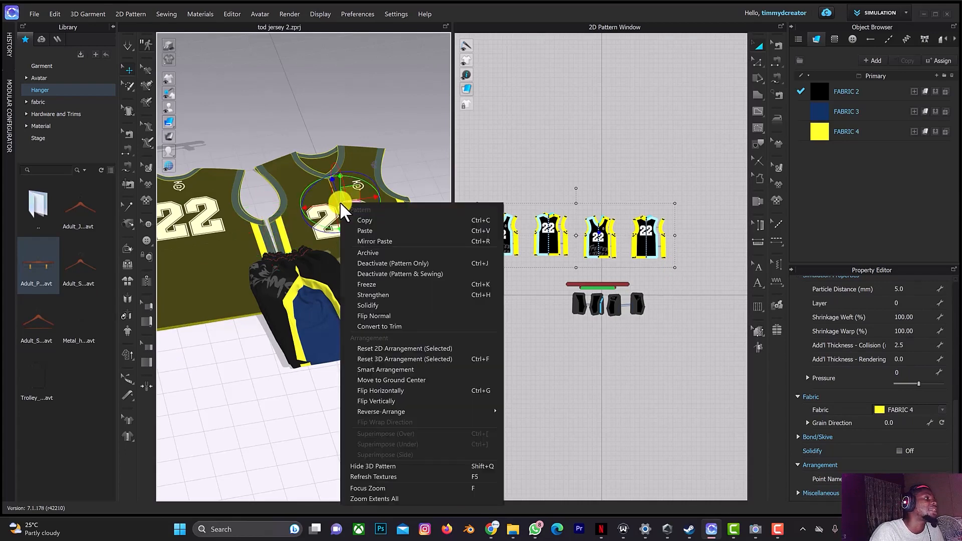
click(384, 285)
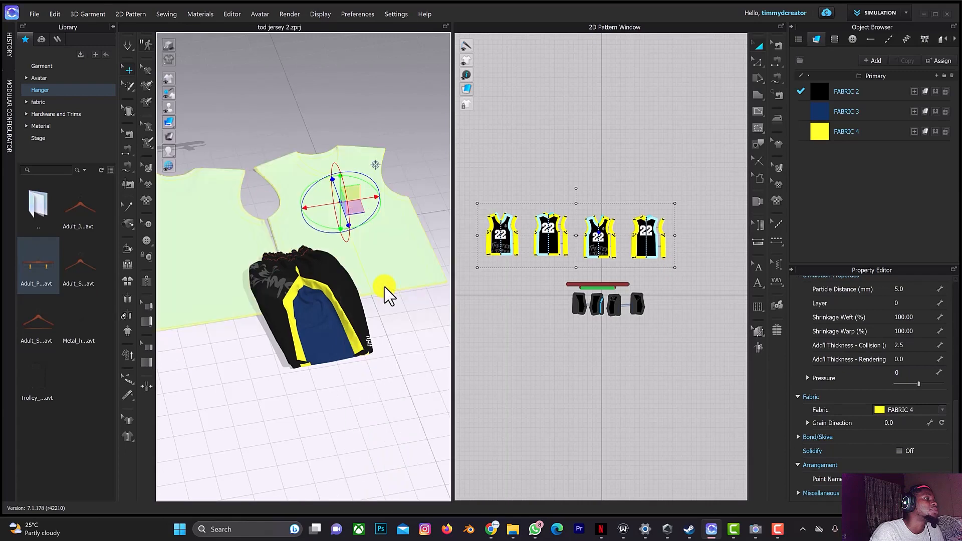
click(533, 296)
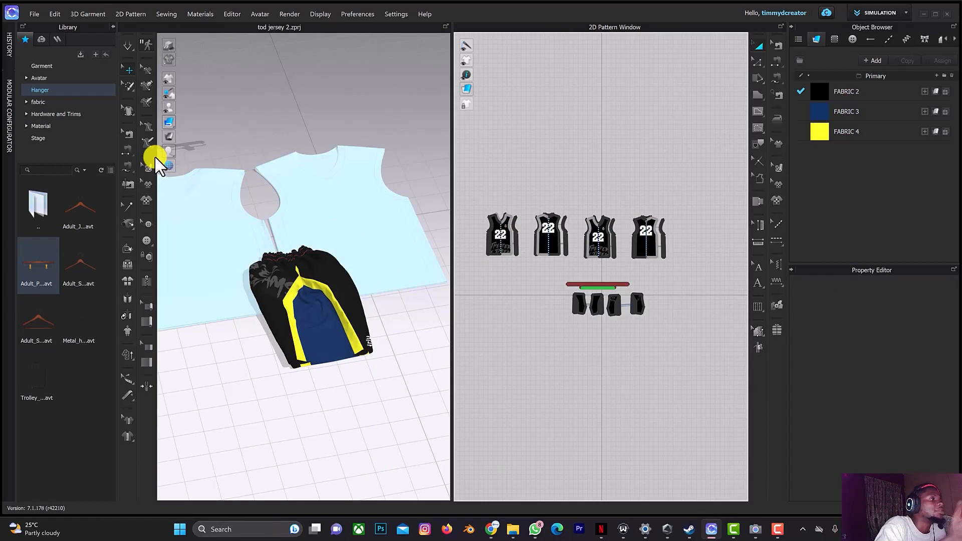
- Simulate the shorts over the frozen jerseys and tug the fabric near the waistband to settle it
click(155, 155)
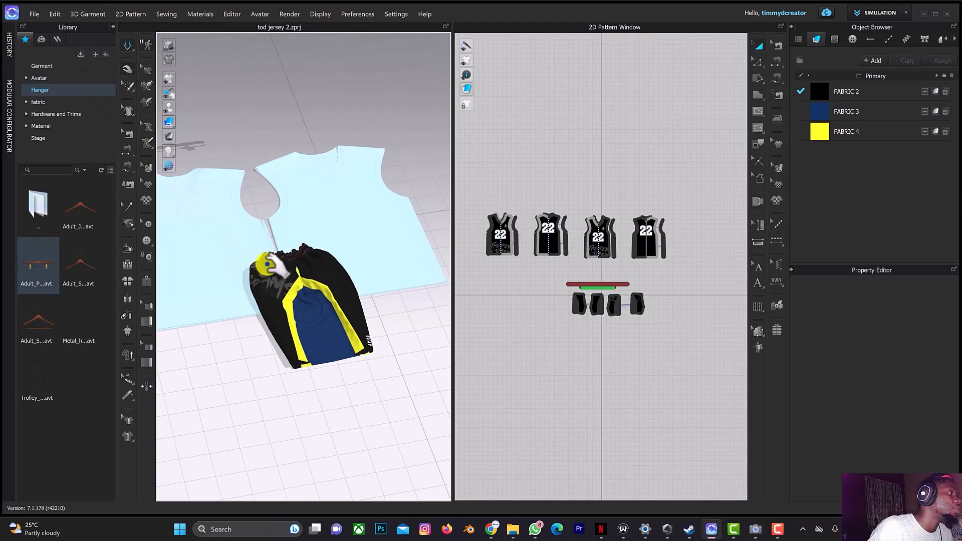
mouse_move(267, 263)
right_down()
mouse_move(311, 257)
mouse_move(269, 249)
right_up()
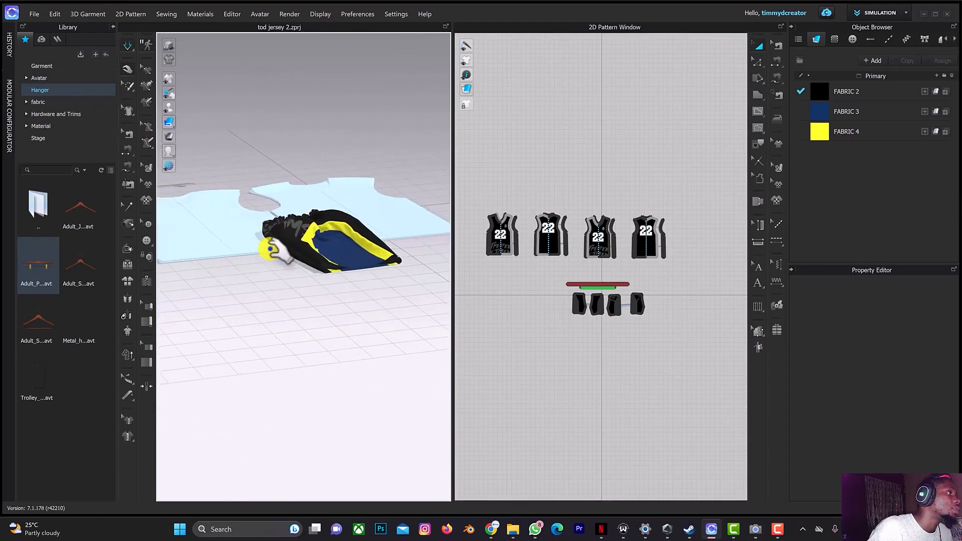
drag(271, 249, 292, 212)
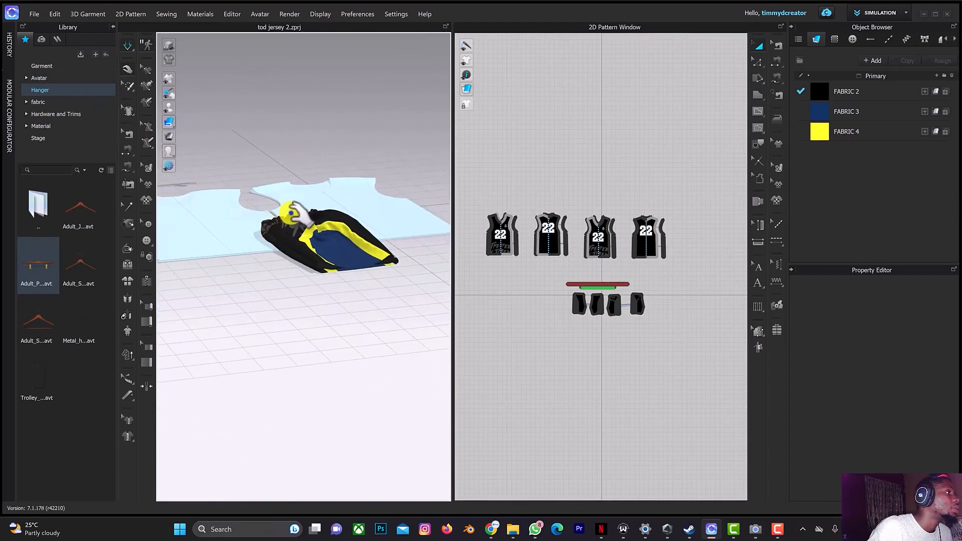
scroll(295, 213, up, 3)
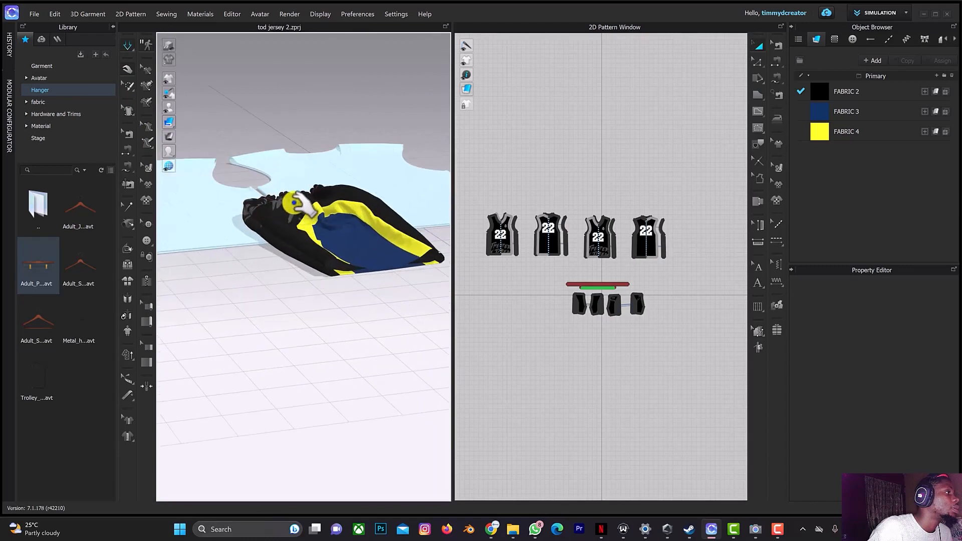
scroll(301, 199, up, 2)
scroll(296, 196, up, 1)
middle_drag(298, 184, 299, 276)
- Pull the shorts' leg panels and hems into shape on both sides while the simulation runs
click(287, 293)
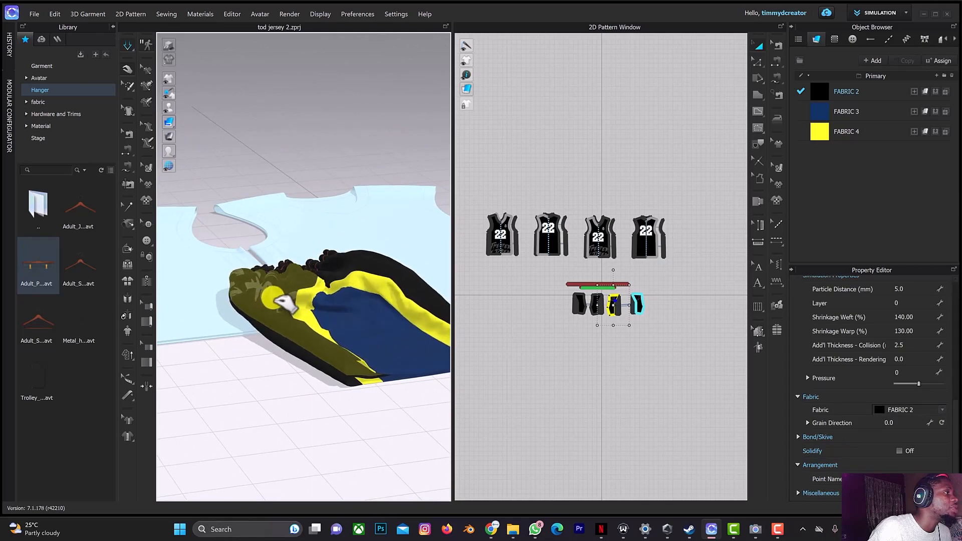
click(382, 261)
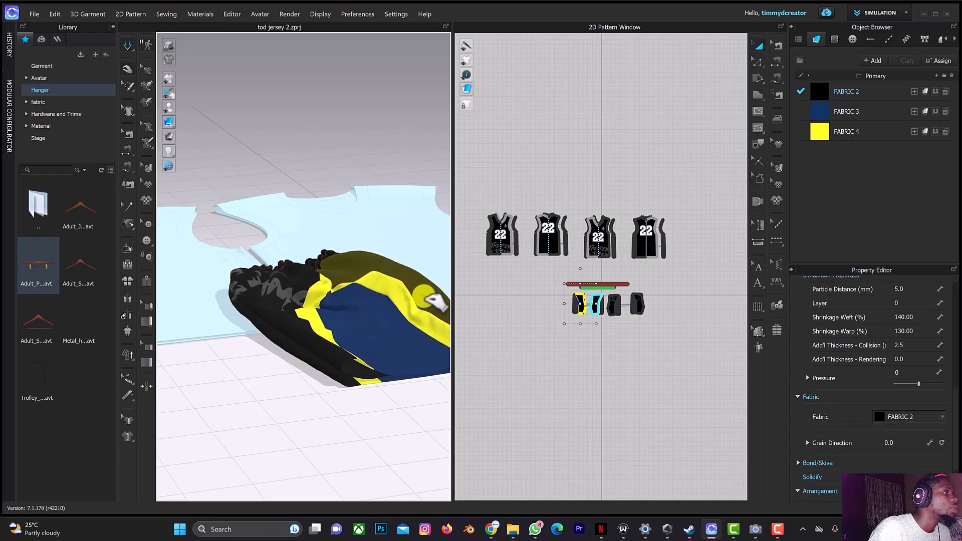
right_drag(373, 272, 408, 325)
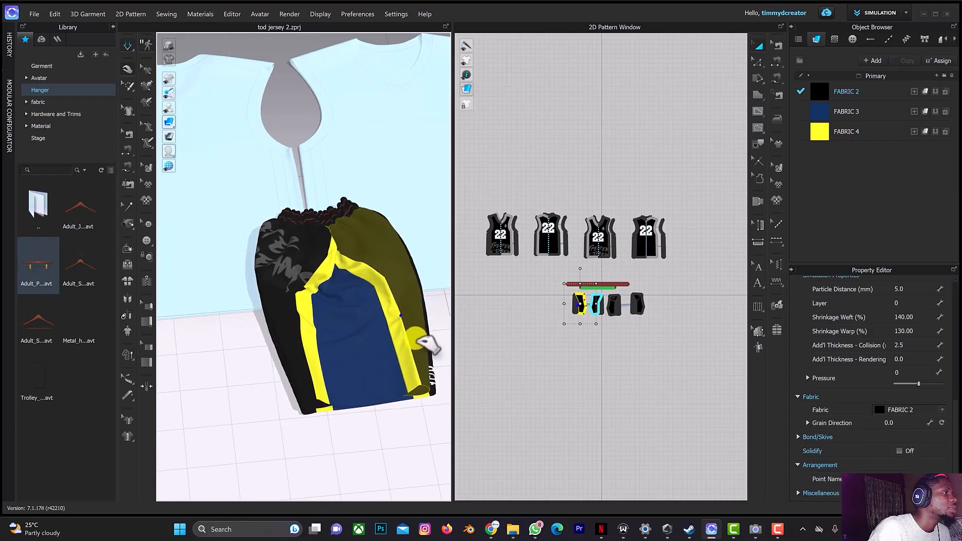
drag(416, 337, 423, 377)
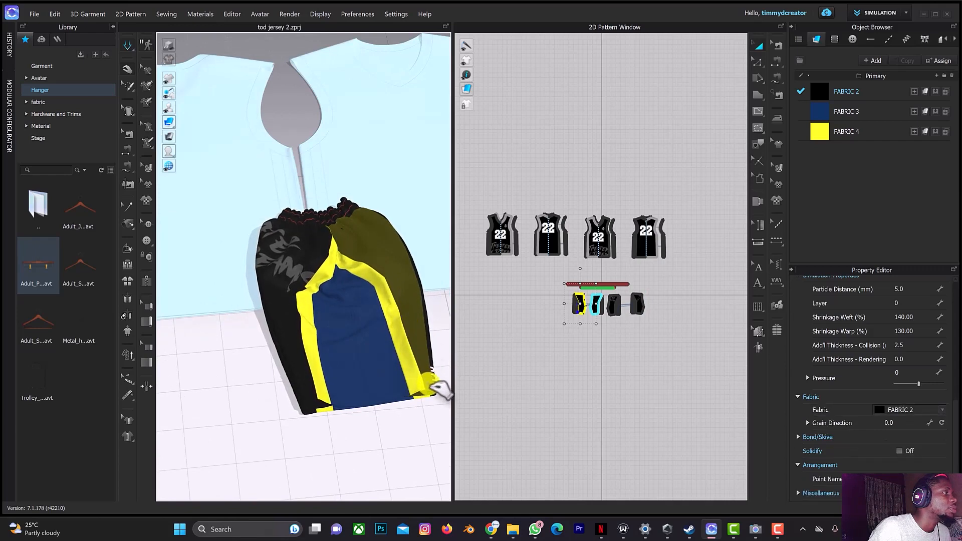
drag(441, 390, 321, 409)
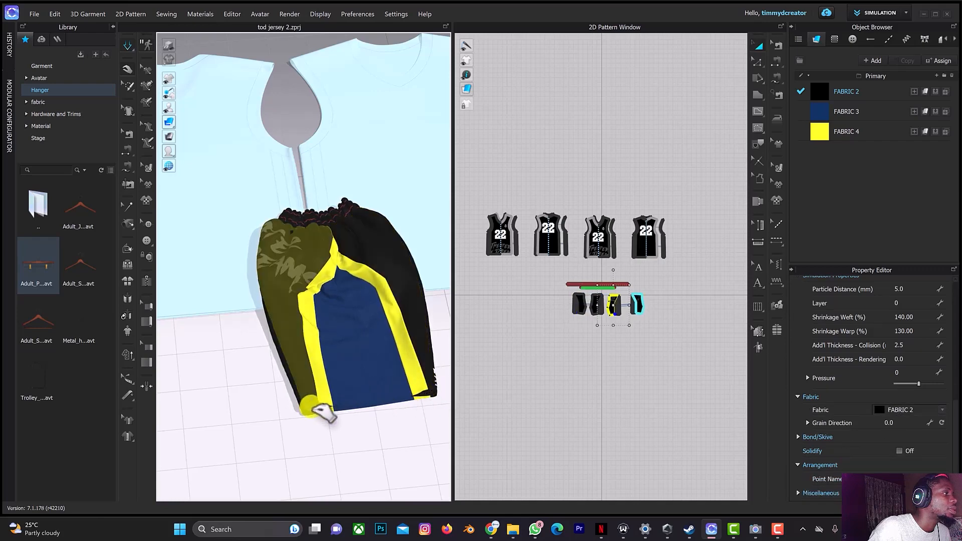
drag(388, 318, 326, 440)
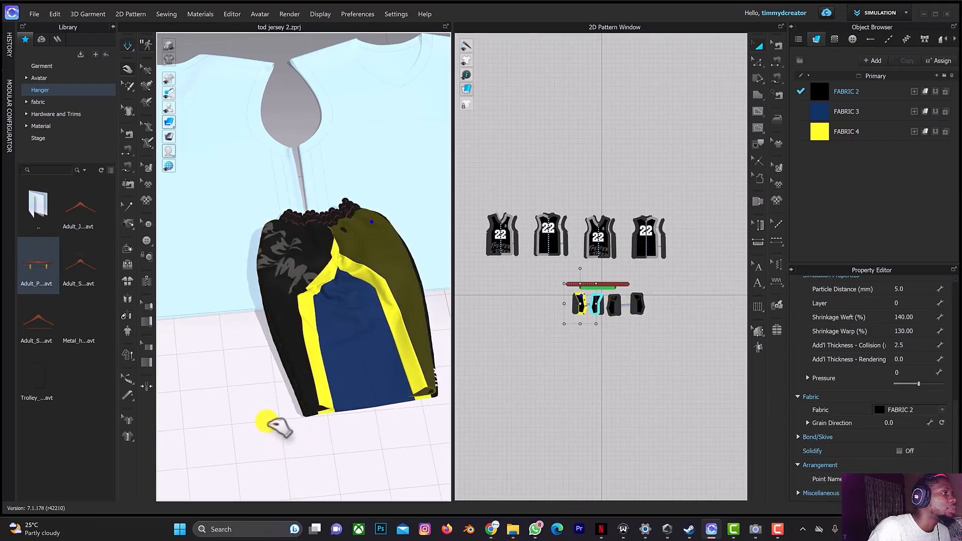
- Select the pant clip hanger floating above the garments and delete it from the scene
scroll(268, 343, down, 3)
right_drag(293, 326, 350, 160)
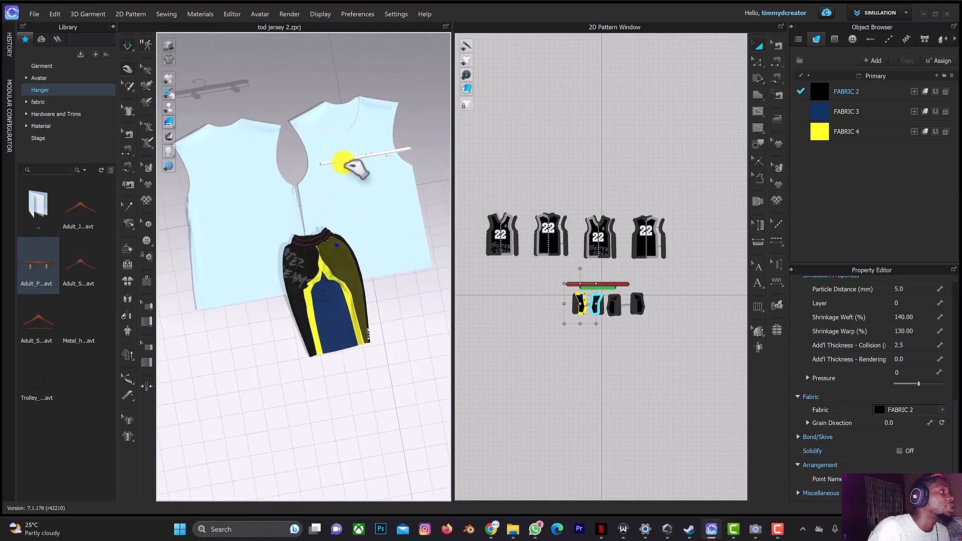
click(348, 165)
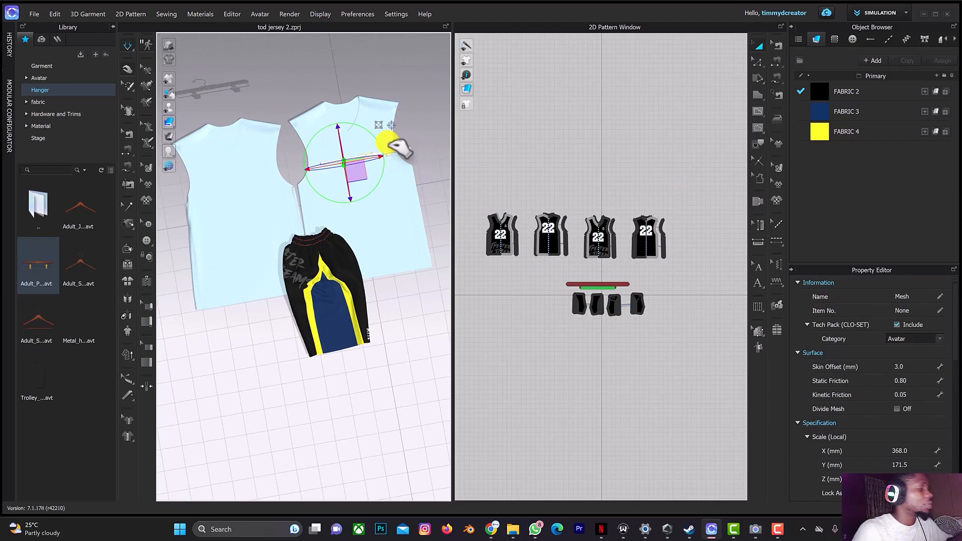
right_drag(414, 125, 397, 158)
mouse_move(397, 158)
mouse_down()
mouse_move(389, 163)
mouse_move(394, 156)
mouse_up()
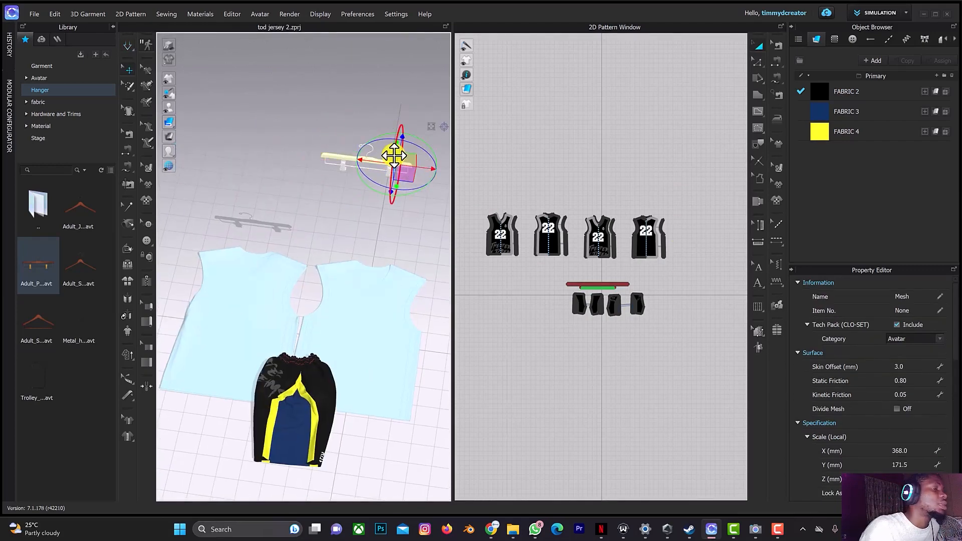
key(Delete)
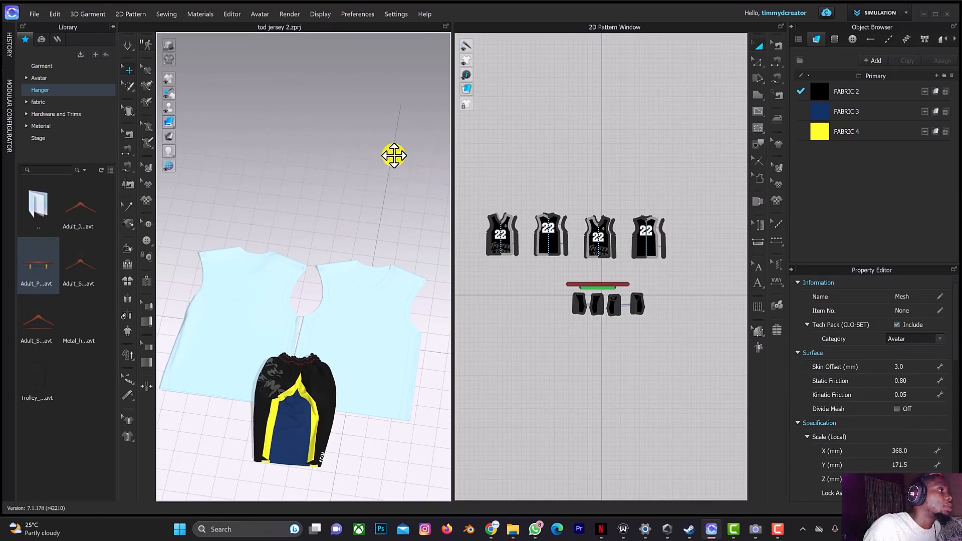
- Open the Render window for the jersey and shorts layout
click(279, 13)
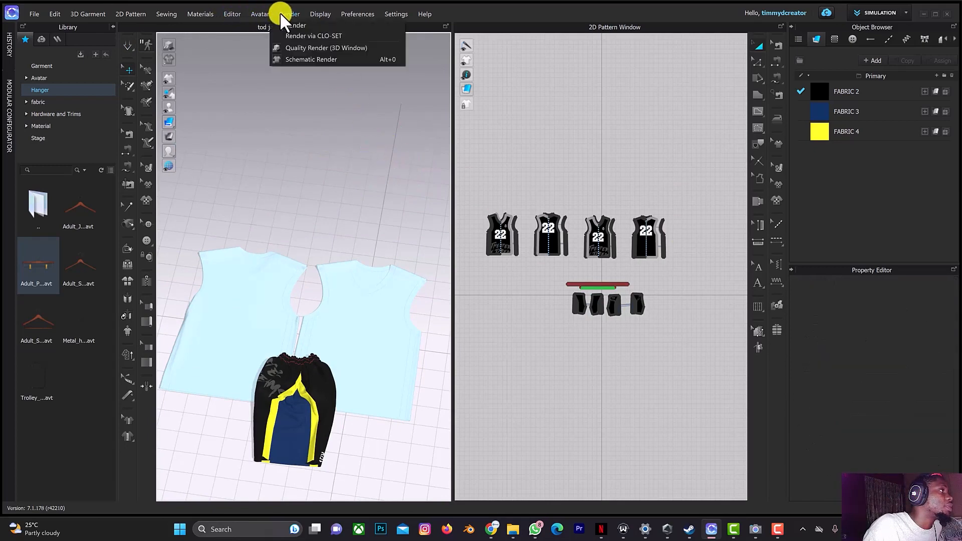
click(291, 22)
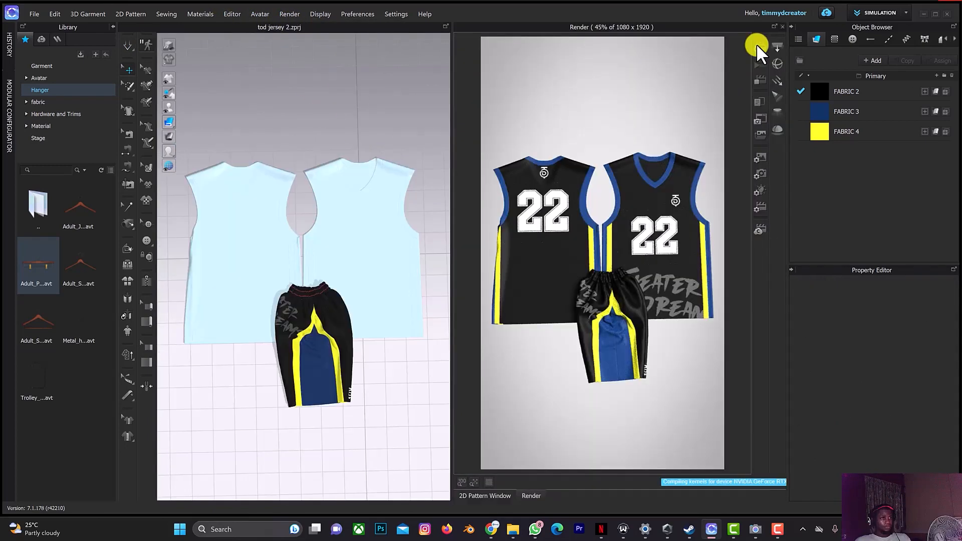